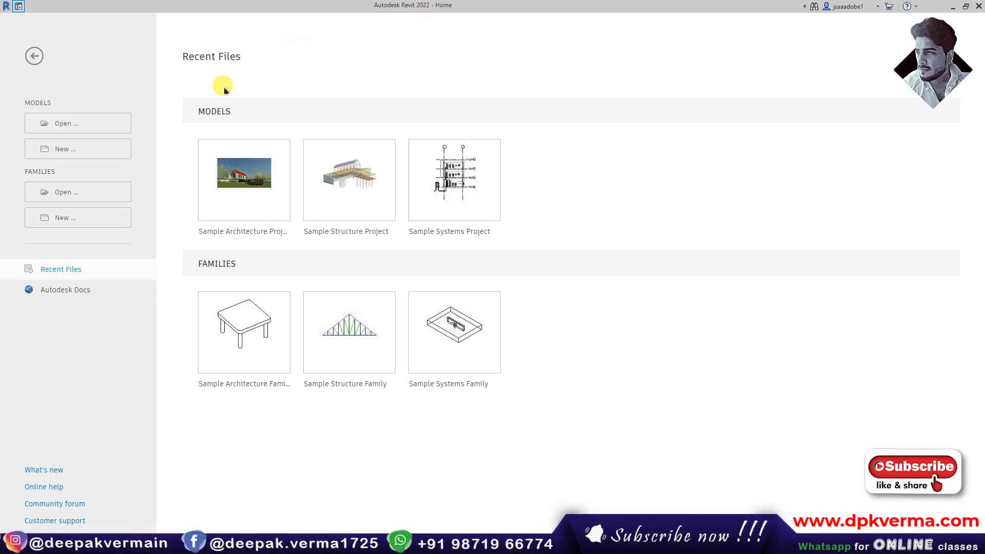
Create a new project from a chosen template, opening its empty Level 1 plan
{"action": "left_click", "coordinate": [87, 156]}
{"action": "left_click", "coordinate": [421, 251]}
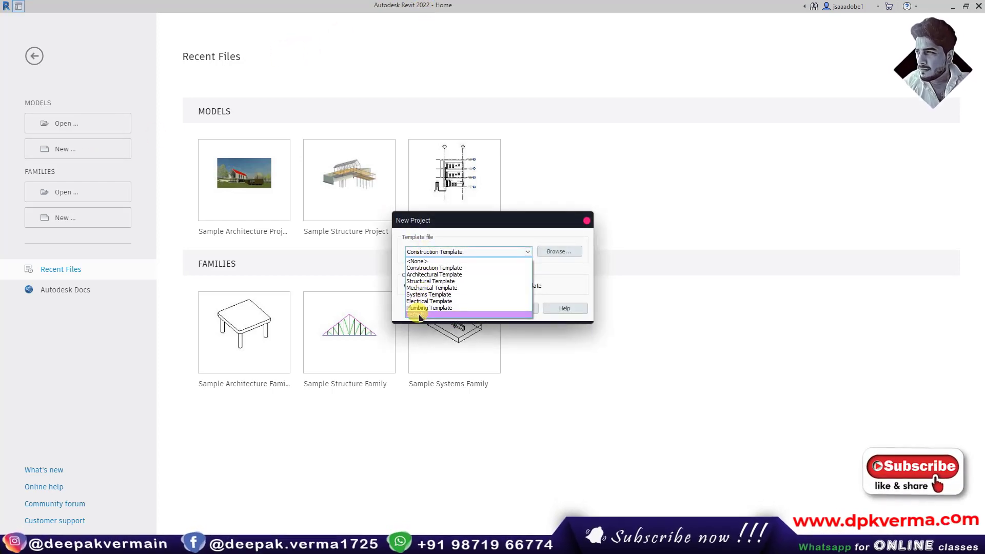
{"action": "left_click", "coordinate": [419, 315]}
{"action": "left_click", "coordinate": [467, 308]}
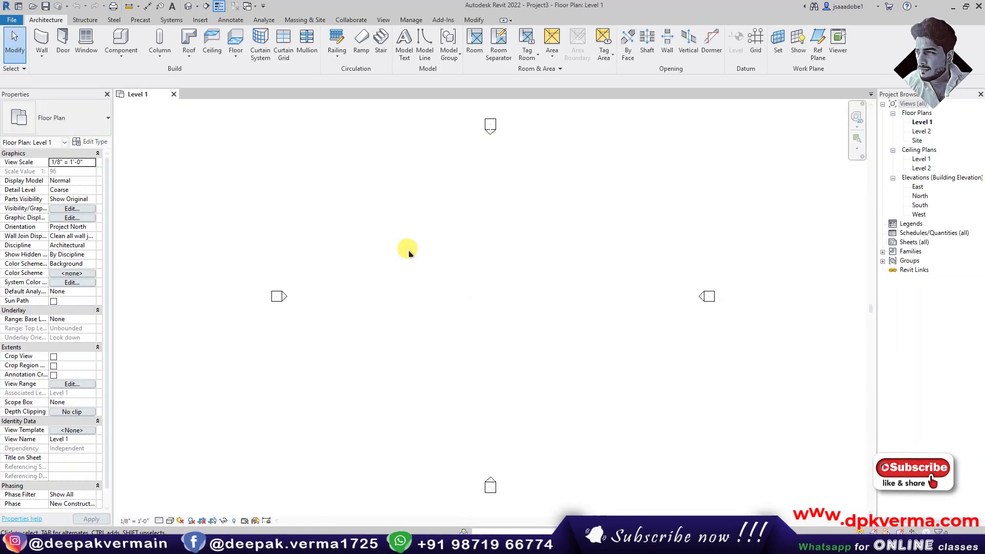
Draw a rectangle of architectural walls with Top Constraint set to Level 2
{"action": "left_click", "coordinate": [44, 58]}
{"action": "left_click", "coordinate": [77, 73]}
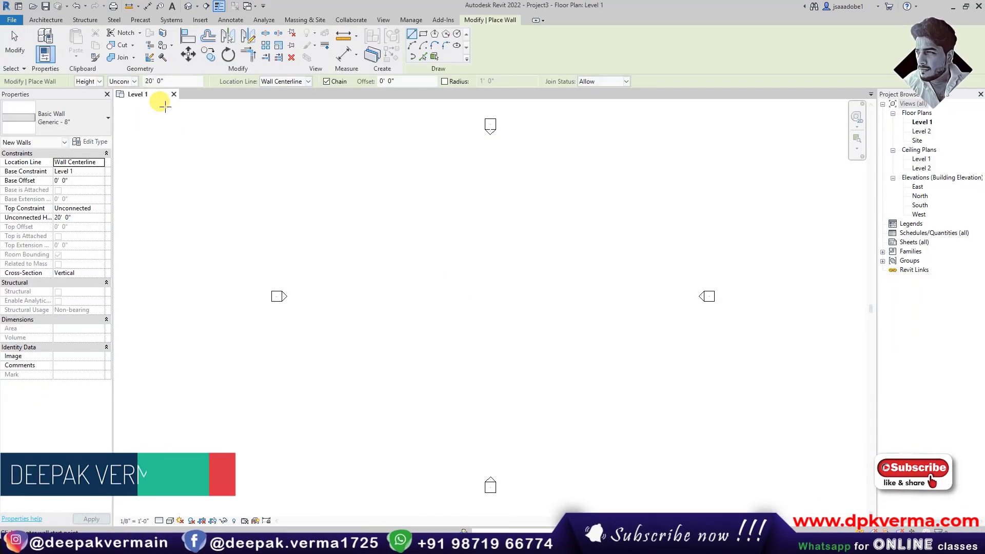
{"action": "left_click", "coordinate": [123, 81]}
{"action": "left_click", "coordinate": [129, 99]}
{"action": "left_click", "coordinate": [423, 34]}
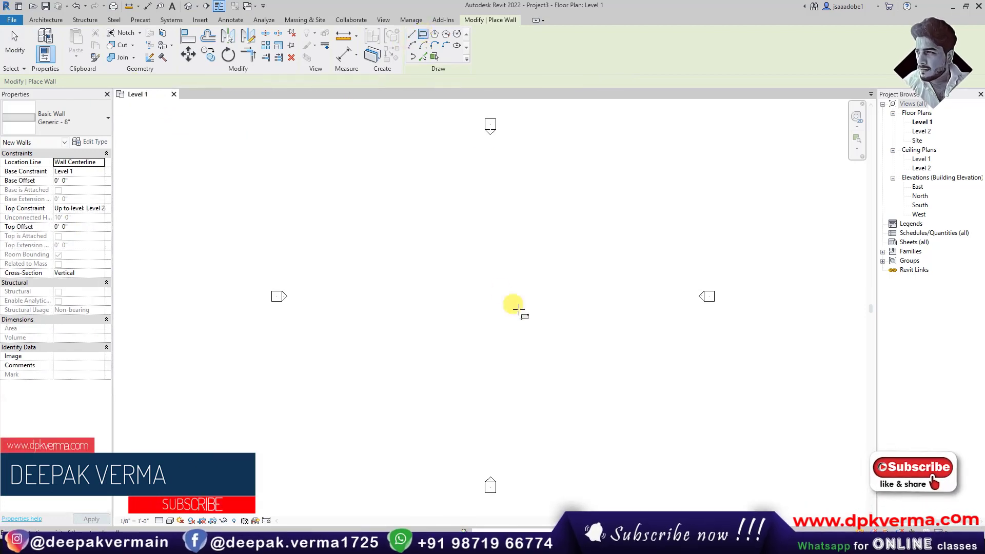
{"action": "left_click", "coordinate": [447, 267]}
{"action": "left_click", "coordinate": [512, 333]}
{"action": "key", "text": "Escape"}
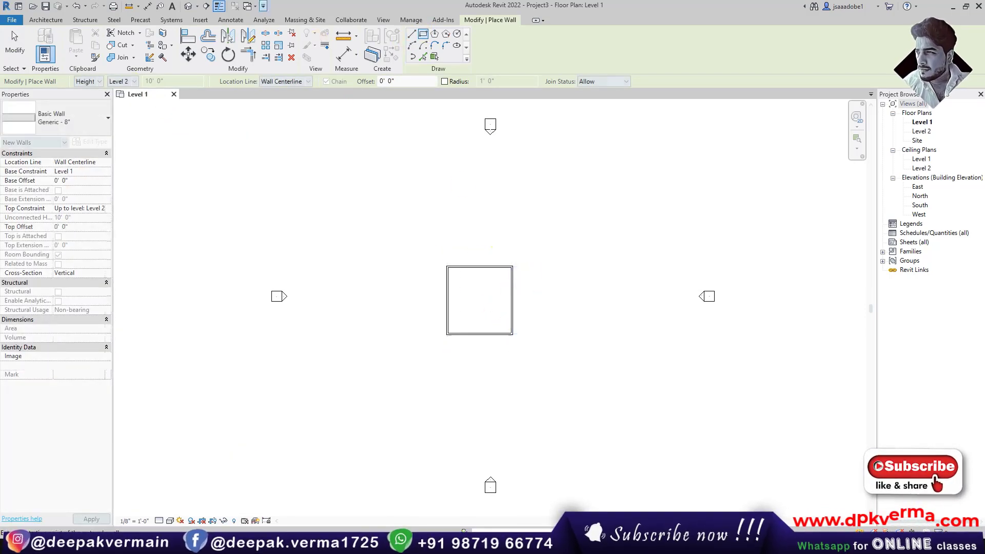
{"action": "key", "text": "Escape"}
View the walls in the 3D view with the Shaded visual style
{"action": "key", "text": "3"}
{"action": "key", "text": "d"}
{"action": "scroll", "coordinate": [487, 288], "scroll_direction": "up", "scroll_amount": 3}
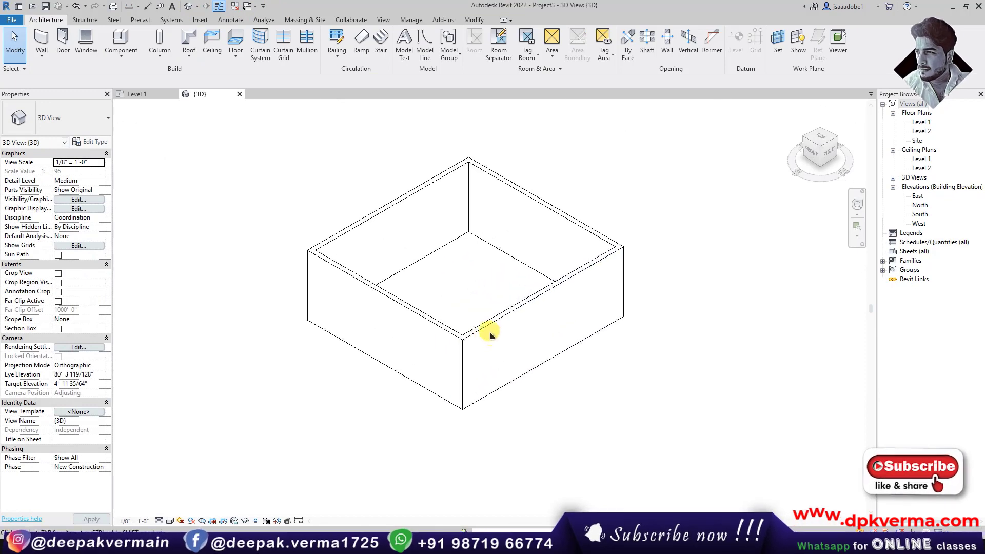
{"action": "left_click", "coordinate": [170, 520]}
{"action": "left_click", "coordinate": [195, 489]}
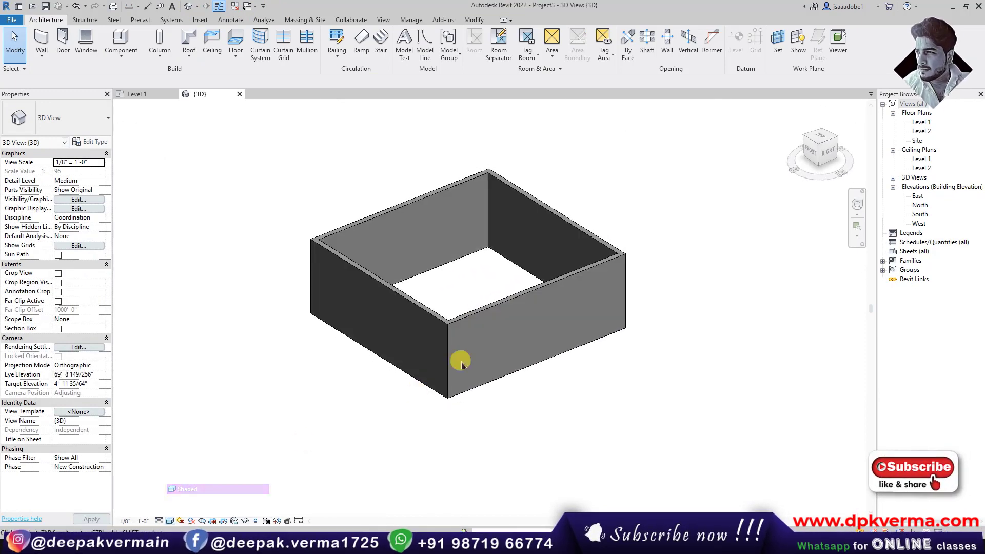
{"action": "mouse_move", "coordinate": [451, 370]}
{"action": "middle_mouse_down", "text": "shift"}
{"action": "mouse_move", "coordinate": [499, 369]}
{"action": "mouse_move", "coordinate": [397, 338]}
{"action": "middle_mouse_up", "text": "shift"}
Set the front wall's Cross-Section to Slanted at 25° from vertical
{"action": "left_click", "coordinate": [391, 329]}
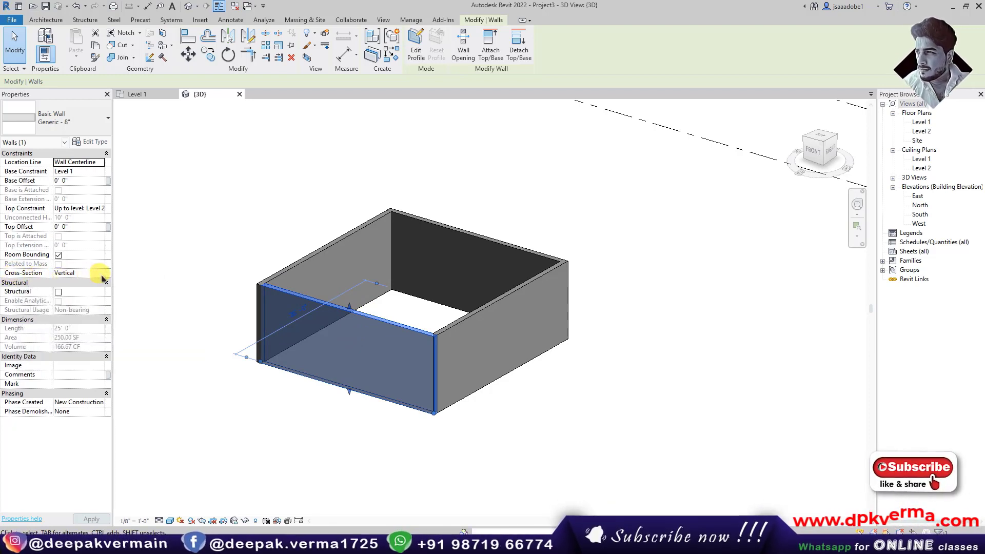
{"action": "left_click", "coordinate": [70, 290]}
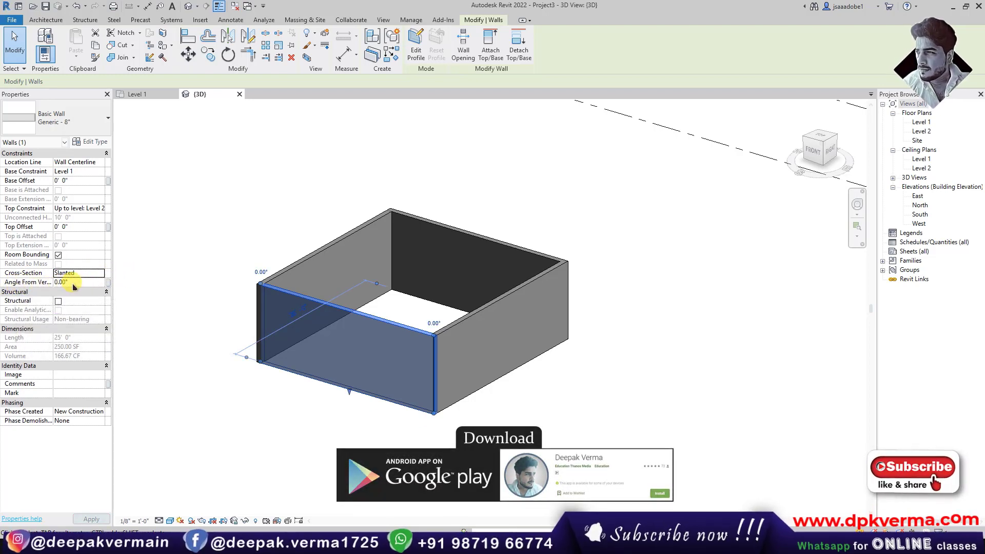
{"action": "left_click", "coordinate": [40, 283]}
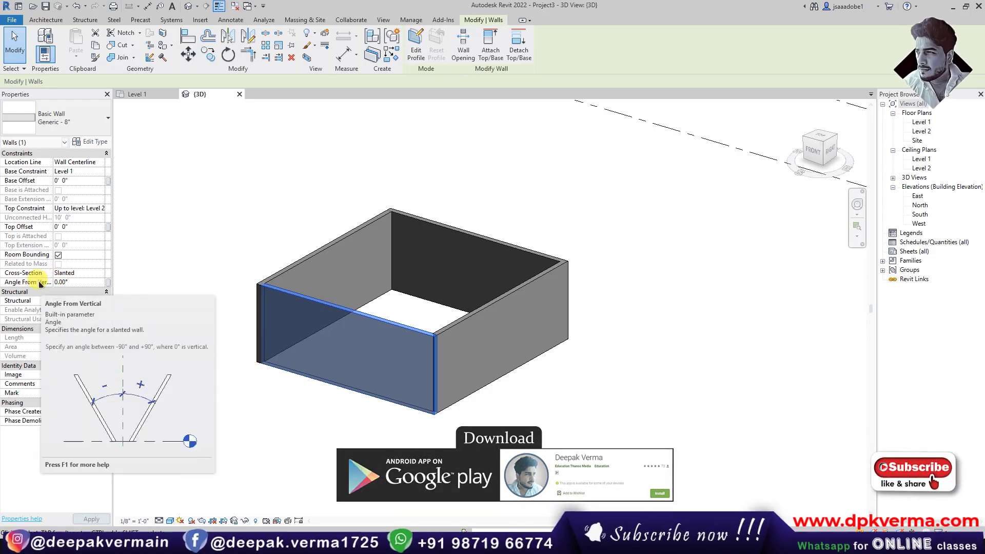
{"action": "mouse_move", "coordinate": [23, 281]}
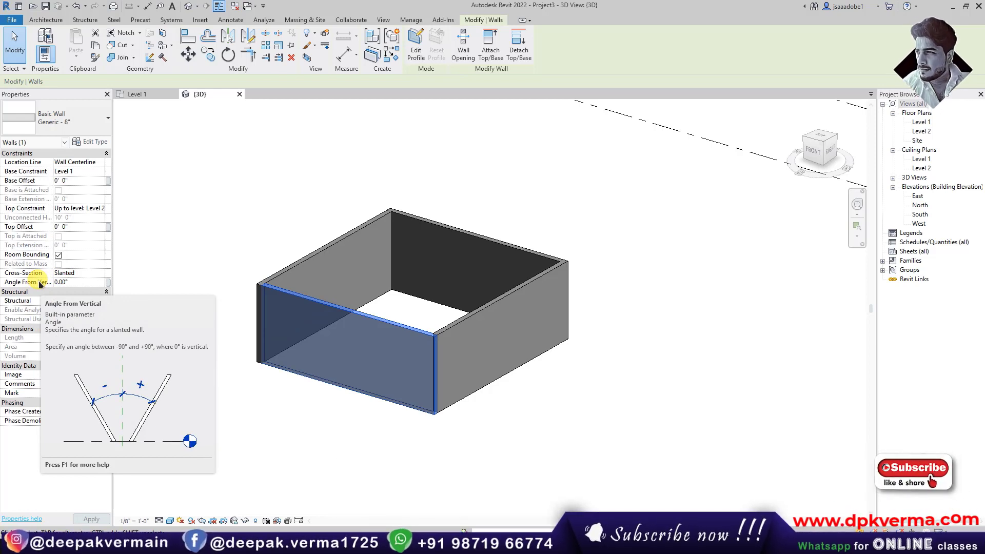
{"action": "left_click", "coordinate": [48, 282]}
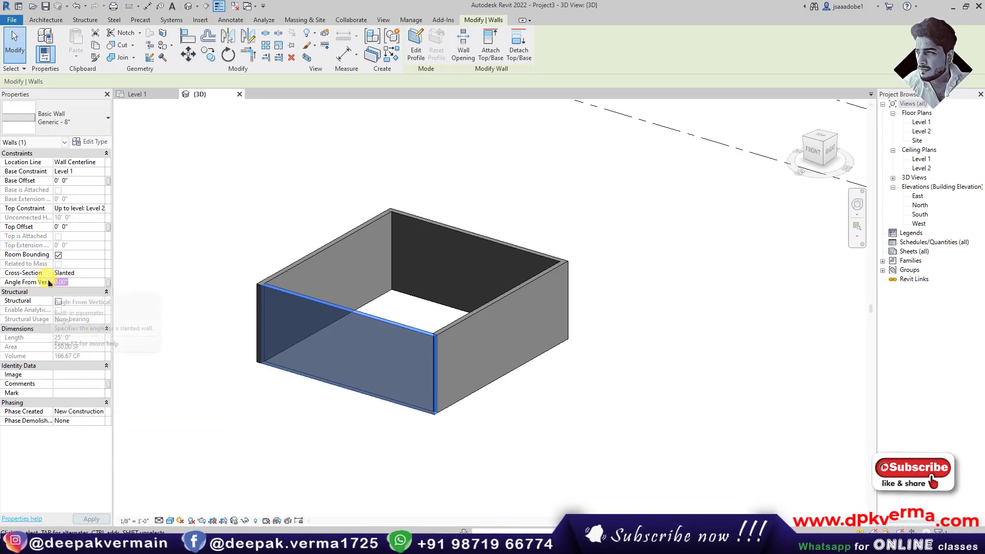
{"action": "type", "text": "15"}
{"action": "left_click", "coordinate": [252, 308]}
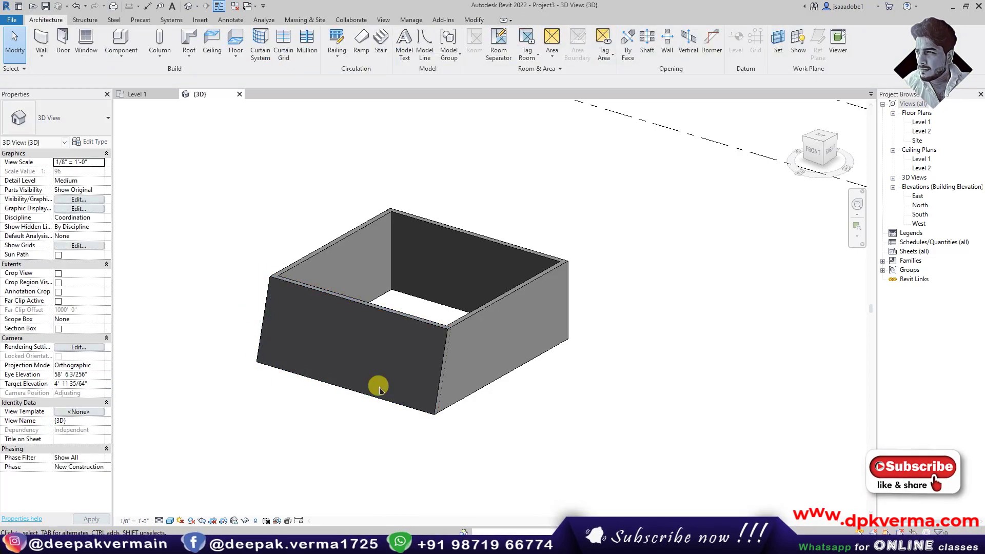
Orbit to inspect the slanted wall and reselect it to check its angle
{"action": "mouse_move", "coordinate": [378, 385]}
{"action": "middle_mouse_down", "text": "shift"}
{"action": "mouse_move", "coordinate": [367, 386]}
{"action": "mouse_move", "coordinate": [546, 352]}
{"action": "middle_mouse_up", "text": "shift"}
{"action": "scroll", "coordinate": [531, 347], "scroll_direction": "up", "scroll_amount": 3}
{"action": "scroll", "coordinate": [510, 320], "scroll_direction": "up", "scroll_amount": 1}
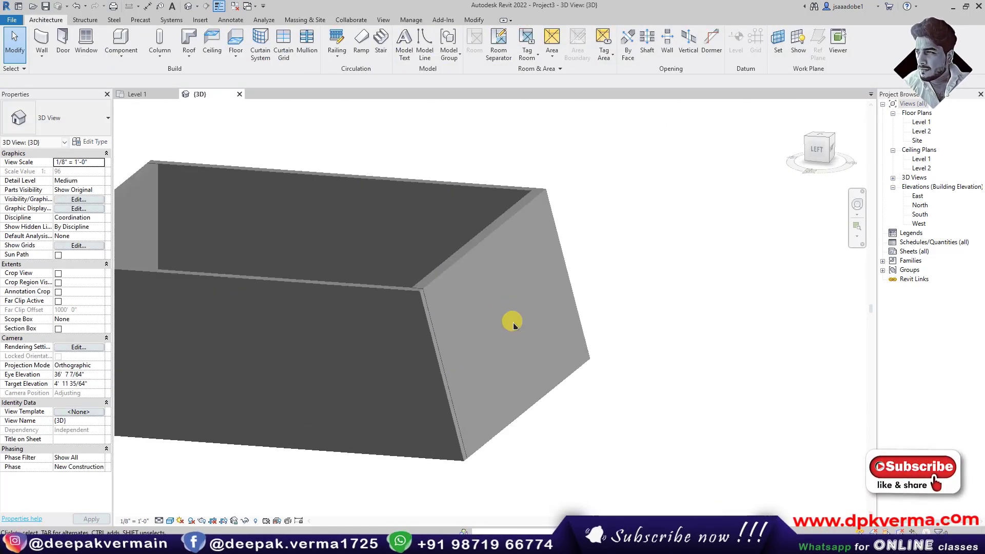
{"action": "left_click", "coordinate": [465, 257]}
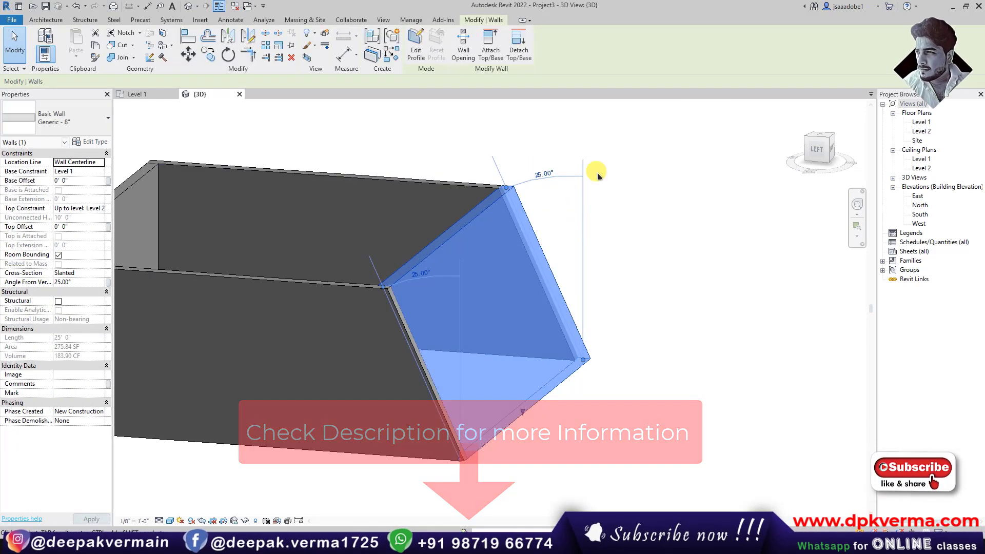
Set the three remaining walls' Cross-Section to Slanted at 25° from vertical
{"action": "left_click", "coordinate": [631, 299]}
{"action": "scroll", "coordinate": [631, 299], "scroll_direction": "down", "scroll_amount": 2}
{"action": "mouse_move", "coordinate": [631, 299]}
{"action": "middle_mouse_down", "text": "shift"}
{"action": "mouse_move", "coordinate": [521, 279]}
{"action": "mouse_move", "coordinate": [409, 321]}
{"action": "mouse_move", "coordinate": [405, 336]}
{"action": "mouse_move", "coordinate": [363, 330]}
{"action": "mouse_move", "coordinate": [488, 345]}
{"action": "mouse_move", "coordinate": [391, 353]}
{"action": "middle_mouse_up", "text": "shift"}
{"action": "left_click", "coordinate": [390, 368]}
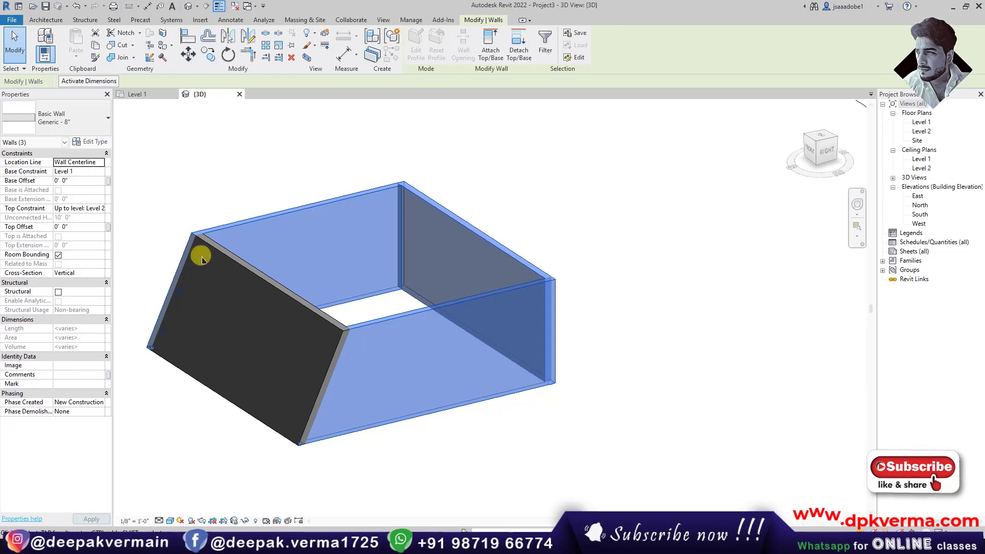
{"action": "left_click", "coordinate": [80, 290]}
{"action": "type", "text": "25"}
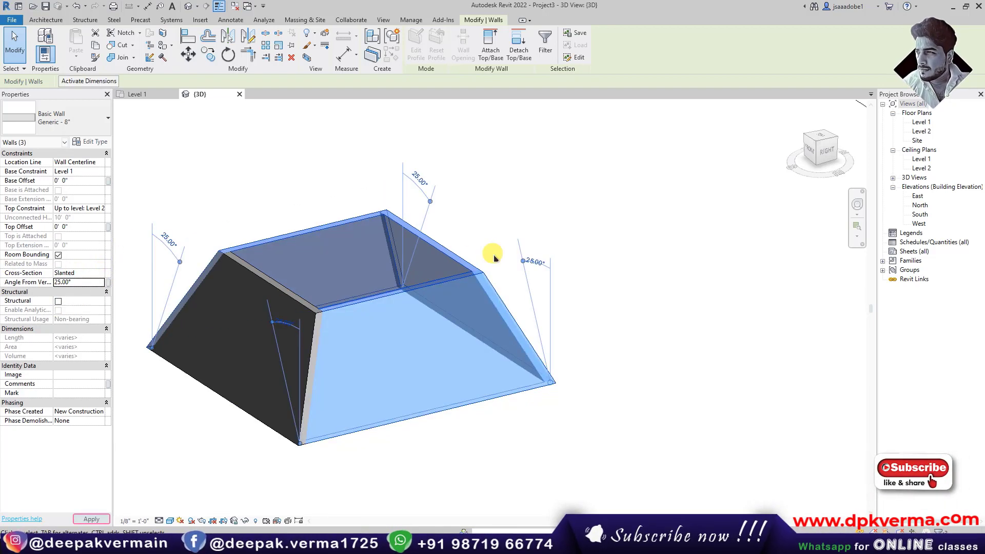
{"action": "key", "text": "Escape"}
{"action": "mouse_move", "coordinate": [480, 260]}
{"action": "middle_mouse_down", "text": "shift"}
{"action": "mouse_move", "coordinate": [544, 282]}
{"action": "mouse_move", "coordinate": [350, 322]}
{"action": "mouse_move", "coordinate": [423, 303]}
{"action": "mouse_move", "coordinate": [473, 330]}
{"action": "mouse_move", "coordinate": [406, 337]}
{"action": "middle_mouse_up", "text": "shift"}
Reselect the walls to confirm their Slanted cross-section, then view the box from the front
{"action": "key", "text": "Tab"}
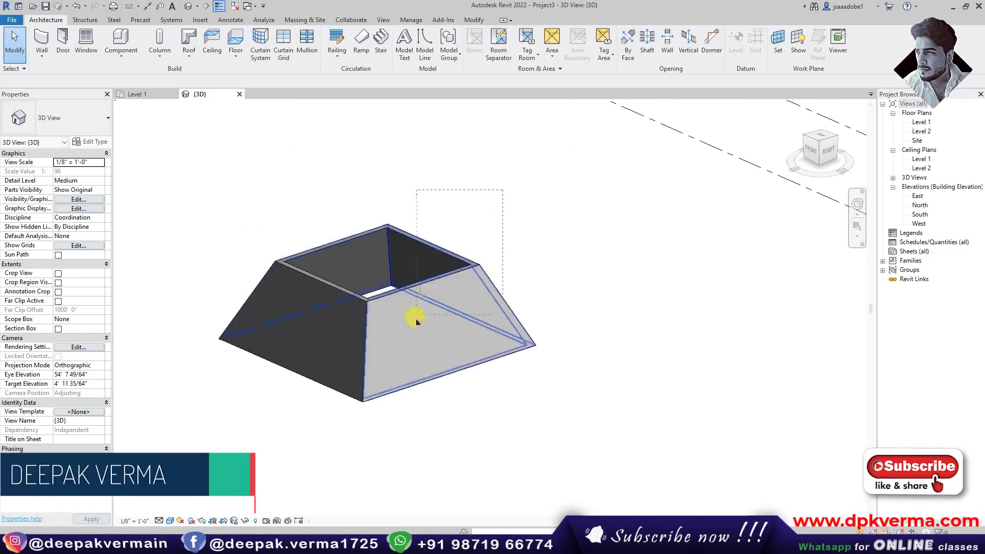
{"action": "left_click", "coordinate": [402, 332]}
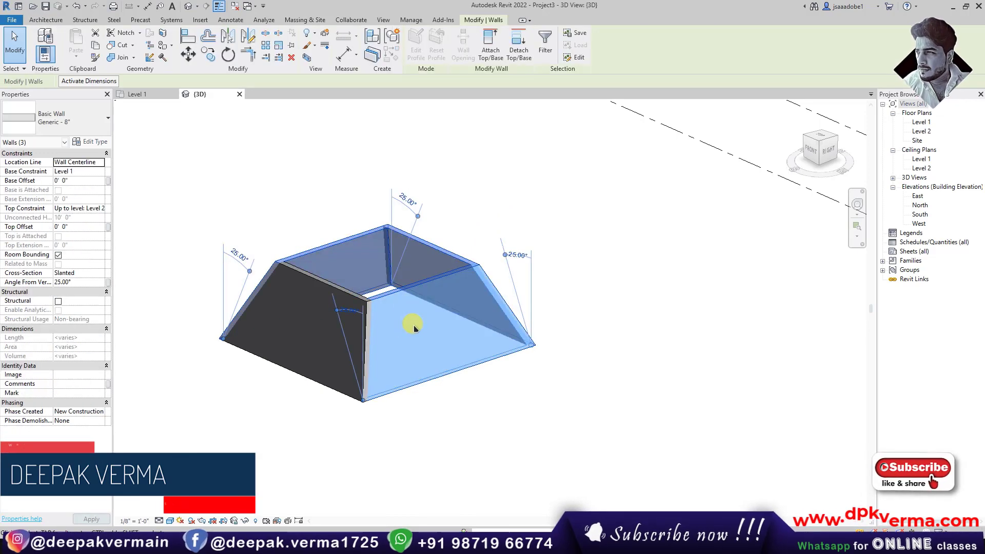
{"action": "left_click", "coordinate": [93, 273]}
{"action": "left_click", "coordinate": [187, 235]}
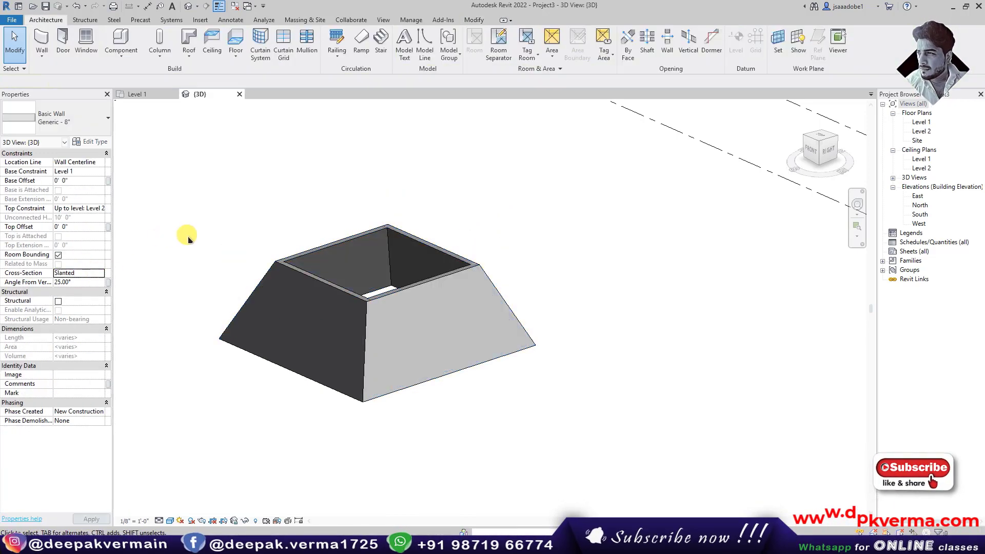
{"action": "left_click", "coordinate": [358, 227]}
{"action": "left_click", "coordinate": [100, 275]}
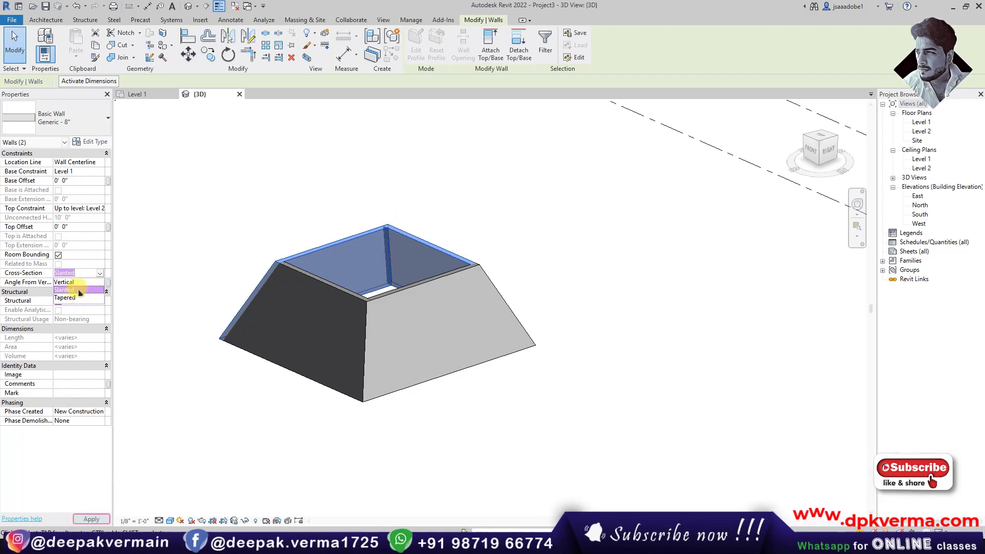
{"action": "left_click", "coordinate": [79, 289]}
{"action": "left_click", "coordinate": [213, 216]}
{"action": "mouse_move", "coordinate": [451, 282]}
{"action": "middle_mouse_down", "text": "shift"}
{"action": "mouse_move", "coordinate": [484, 352]}
{"action": "mouse_move", "coordinate": [460, 357]}
{"action": "mouse_move", "coordinate": [447, 315]}
{"action": "mouse_move", "coordinate": [457, 330]}
{"action": "mouse_move", "coordinate": [374, 314]}
{"action": "mouse_move", "coordinate": [431, 314]}
{"action": "mouse_move", "coordinate": [260, 303]}
{"action": "mouse_move", "coordinate": [330, 279]}
{"action": "mouse_move", "coordinate": [369, 195]}
{"action": "middle_mouse_up", "text": "shift"}
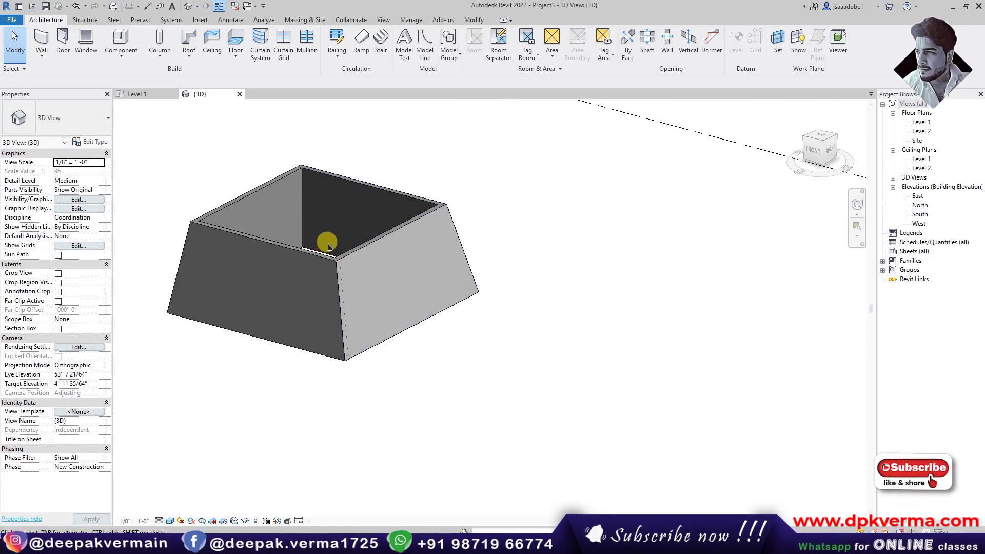
Begin an in-place mass from Massing & Site and dismiss the Show Mass notice
{"action": "mouse_move", "coordinate": [328, 246]}
{"action": "middle_mouse_down", "text": "shift"}
{"action": "mouse_move", "coordinate": [411, 264]}
{"action": "mouse_move", "coordinate": [314, 216]}
{"action": "middle_mouse_up", "text": "shift"}
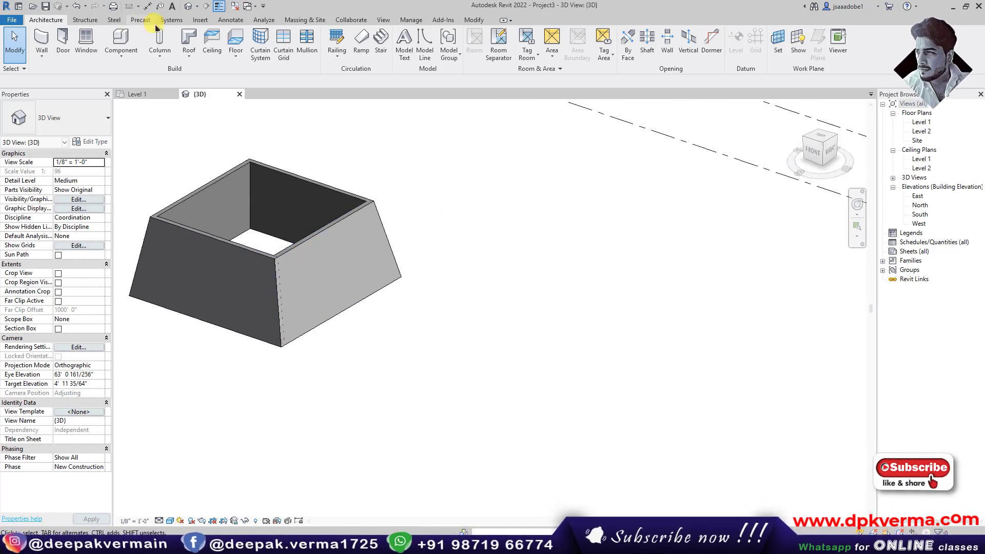
{"action": "left_click", "coordinate": [291, 23]}
{"action": "scroll", "coordinate": [225, 211], "scroll_direction": "down", "scroll_amount": 1}
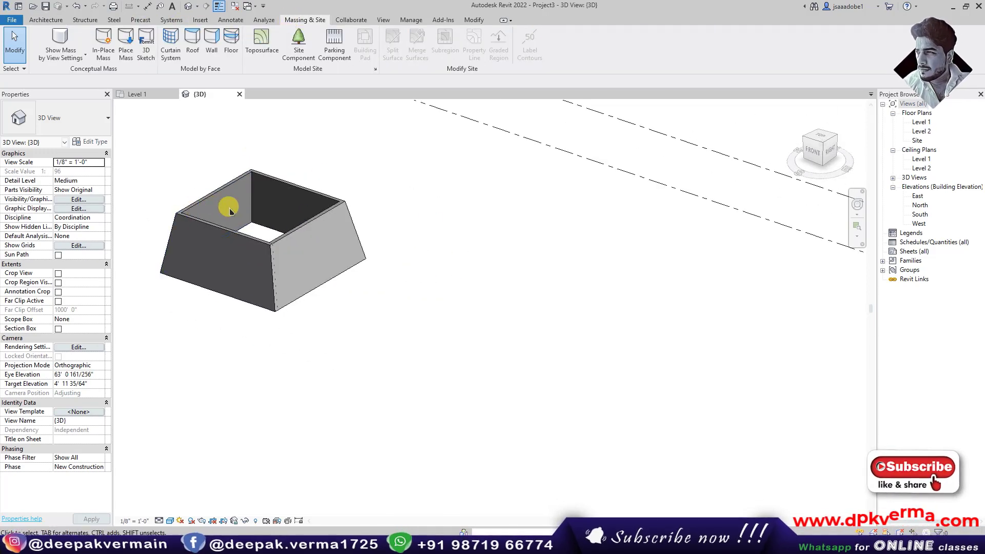
{"action": "scroll", "coordinate": [195, 168], "scroll_direction": "down", "scroll_amount": 2}
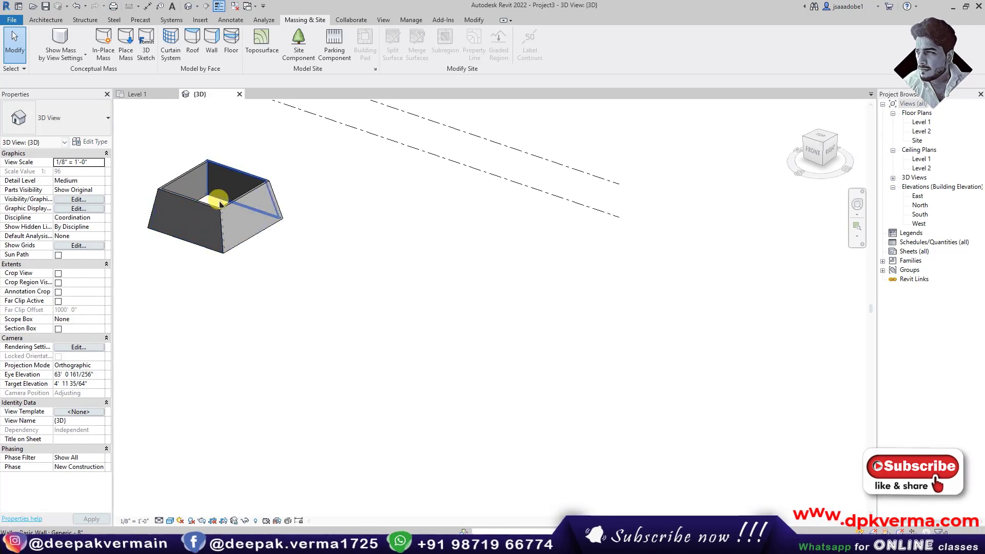
{"action": "scroll", "coordinate": [222, 210], "scroll_direction": "up", "scroll_amount": 1}
{"action": "scroll", "coordinate": [215, 142], "scroll_direction": "up", "scroll_amount": 1}
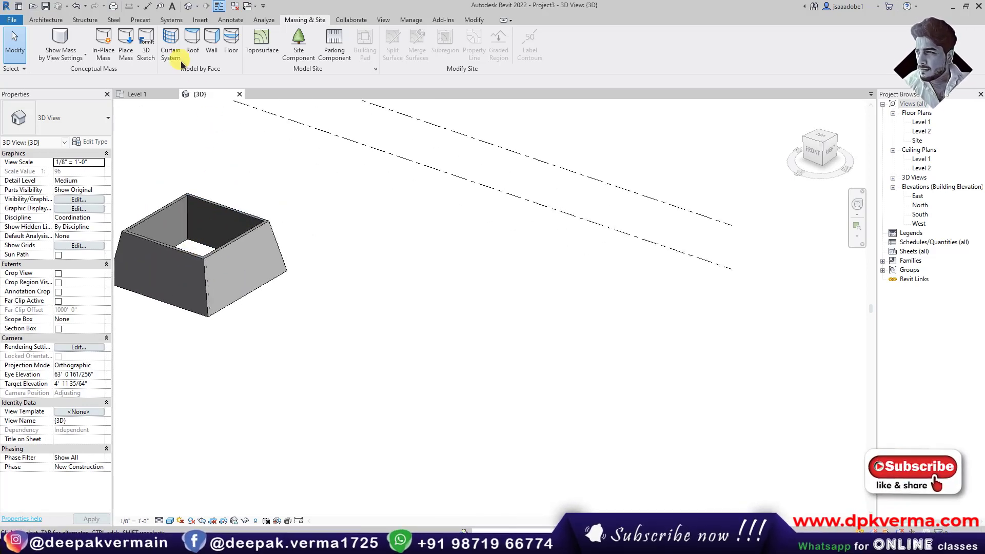
{"action": "left_click", "coordinate": [96, 58]}
{"action": "left_click", "coordinate": [553, 310]}
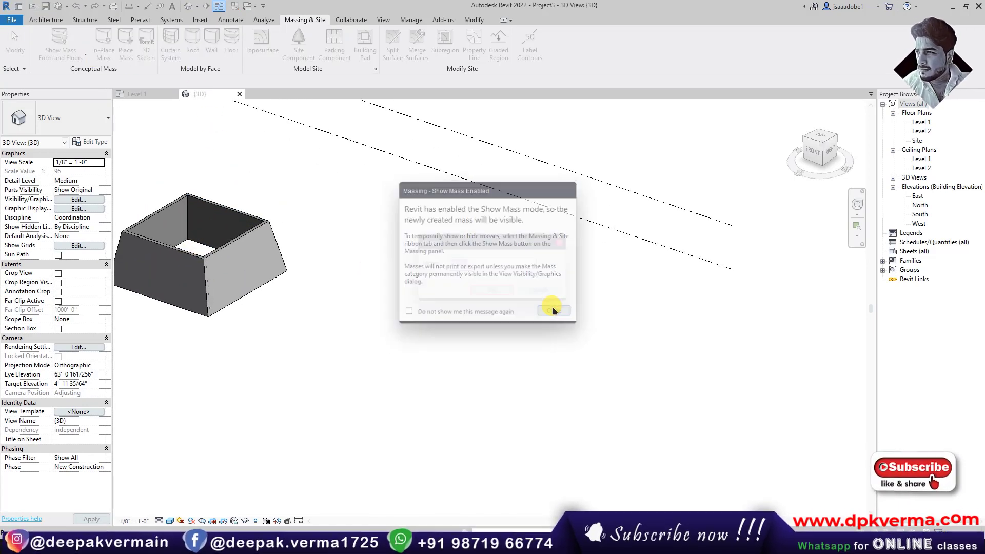
Name the mass Mass 1 and sketch rectangles on Level 1 and Level 2
{"action": "left_click", "coordinate": [489, 292]}
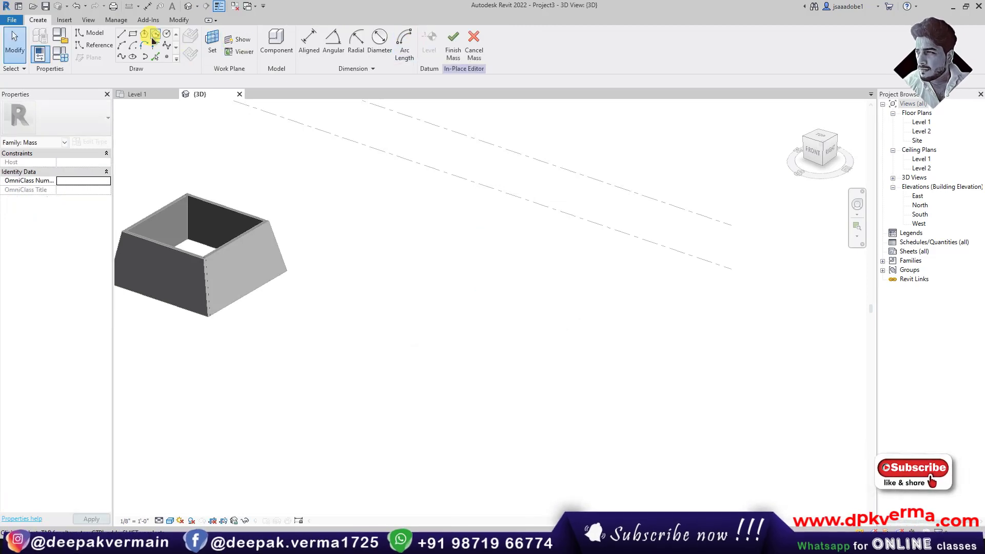
{"action": "left_click", "coordinate": [349, 353]}
{"action": "left_click", "coordinate": [548, 332]}
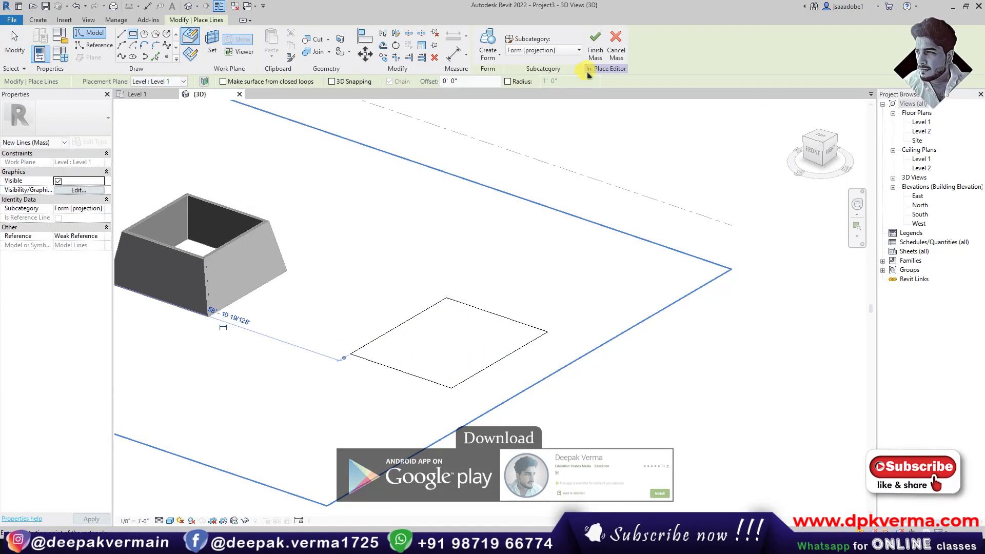
{"action": "double_click", "coordinate": [922, 131]}
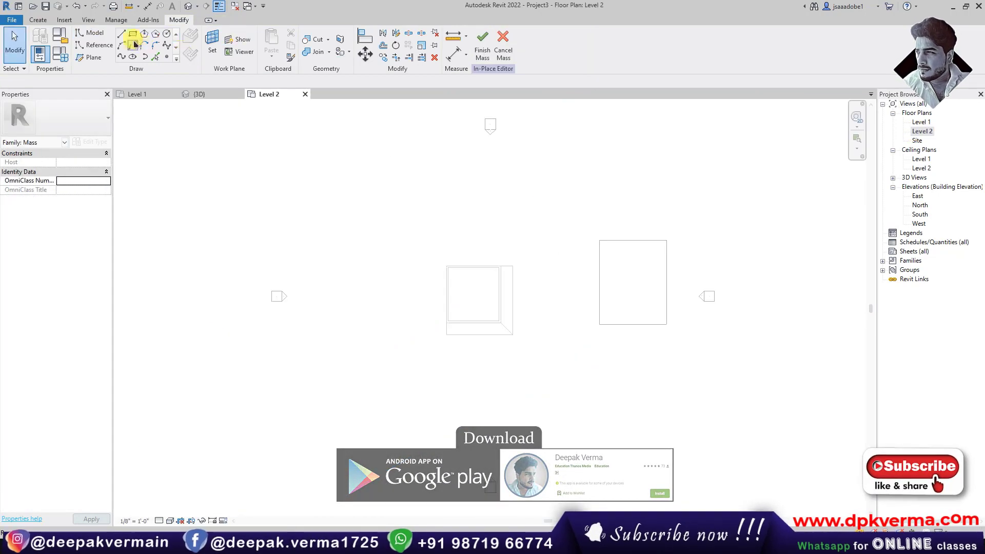
{"action": "left_click", "coordinate": [133, 35]}
{"action": "left_click", "coordinate": [599, 240]}
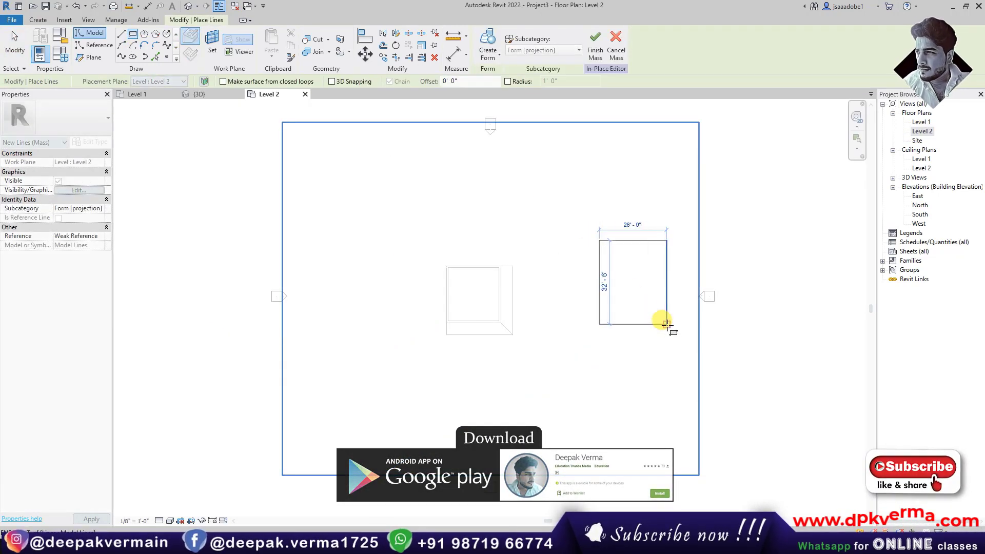
{"action": "left_click", "coordinate": [666, 323]}
{"action": "left_click", "coordinate": [188, 6]}
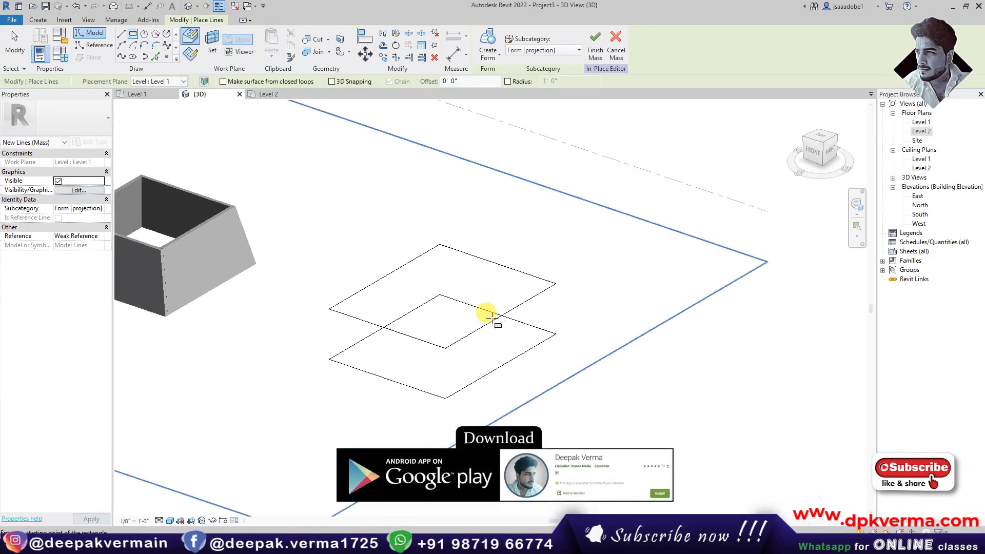
{"action": "key", "text": "Escape"}
{"action": "key", "text": "Escape"}
Make a solid form from both rectangles and drag its top front edge back
{"action": "left_click_drag", "start_coordinate": [555, 247], "coordinate": [343, 386]}
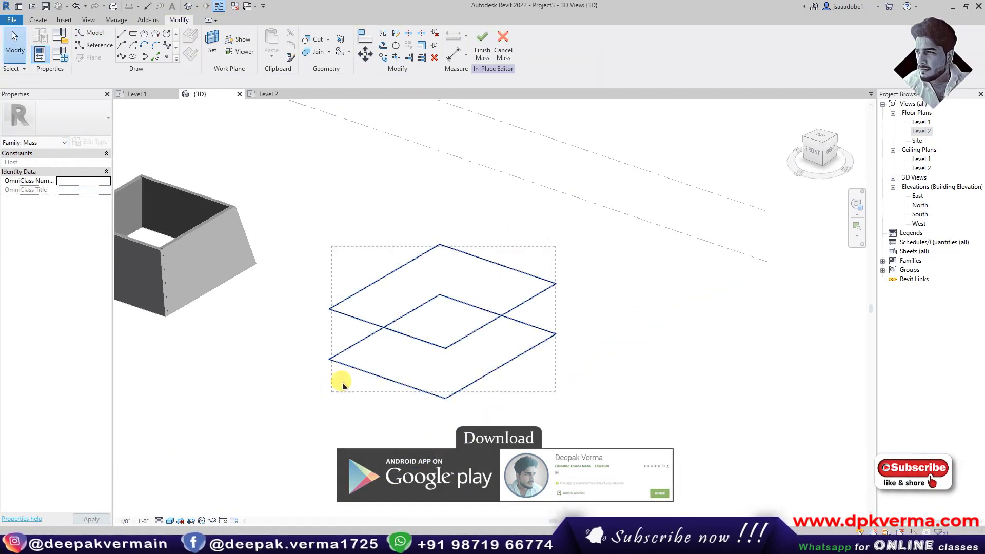
{"action": "left_click", "coordinate": [488, 49]}
{"action": "left_click", "coordinate": [498, 78]}
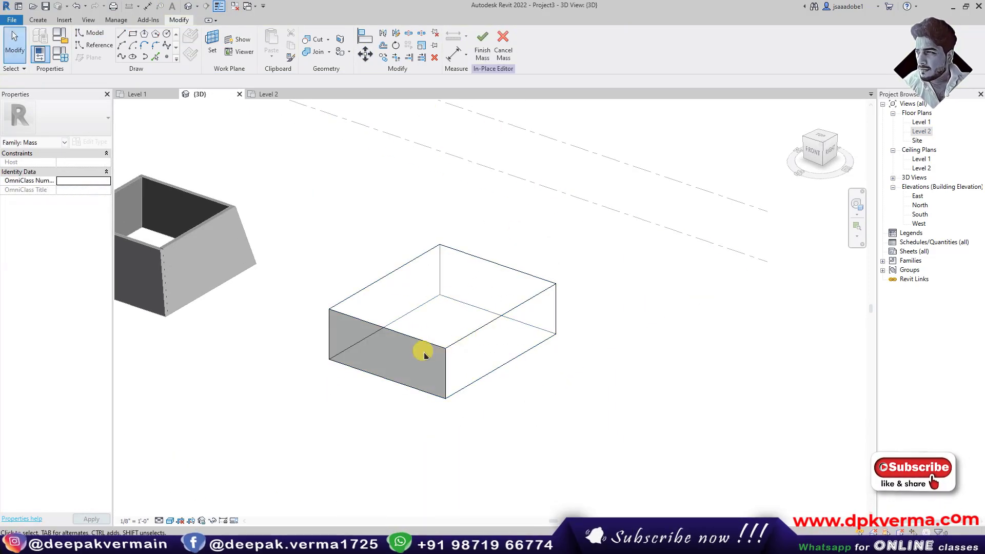
{"action": "left_click", "coordinate": [370, 348]}
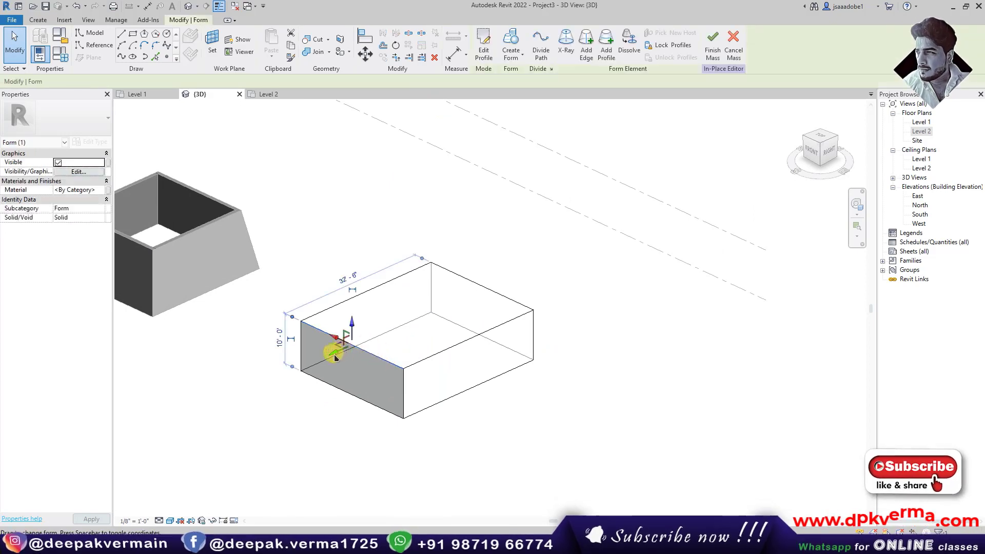
{"action": "left_click_drag", "start_coordinate": [335, 357], "coordinate": [377, 329]}
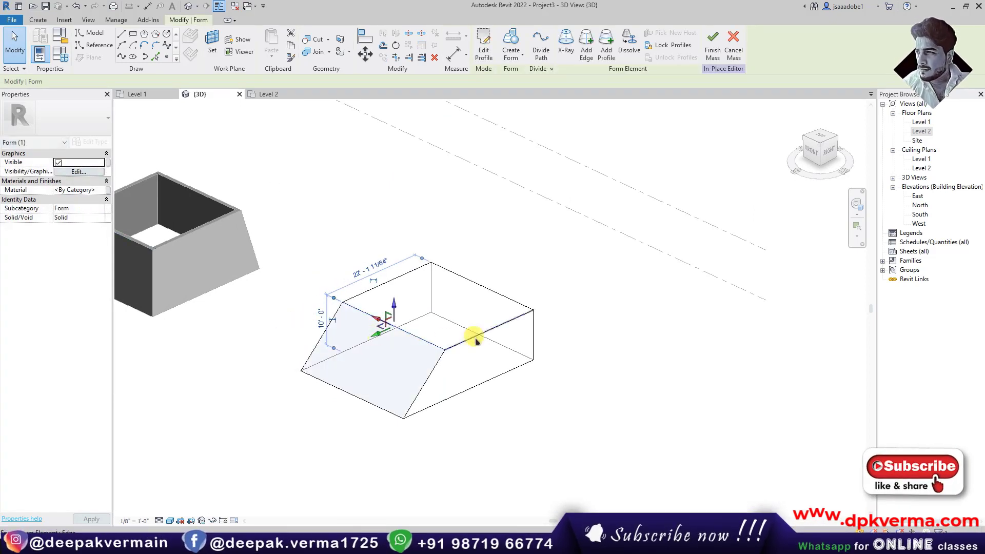
Drag the mass's top right edge inward and finish the mass
{"action": "left_click", "coordinate": [475, 342]}
{"action": "left_click_drag", "start_coordinate": [500, 339], "coordinate": [476, 329]}
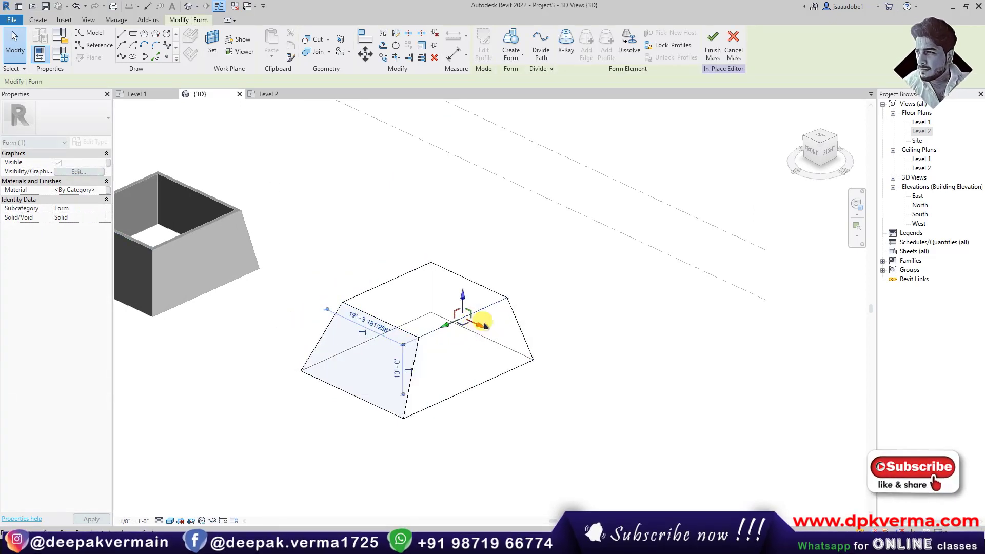
{"action": "key", "text": "Escape"}
{"action": "left_click", "coordinate": [487, 65]}
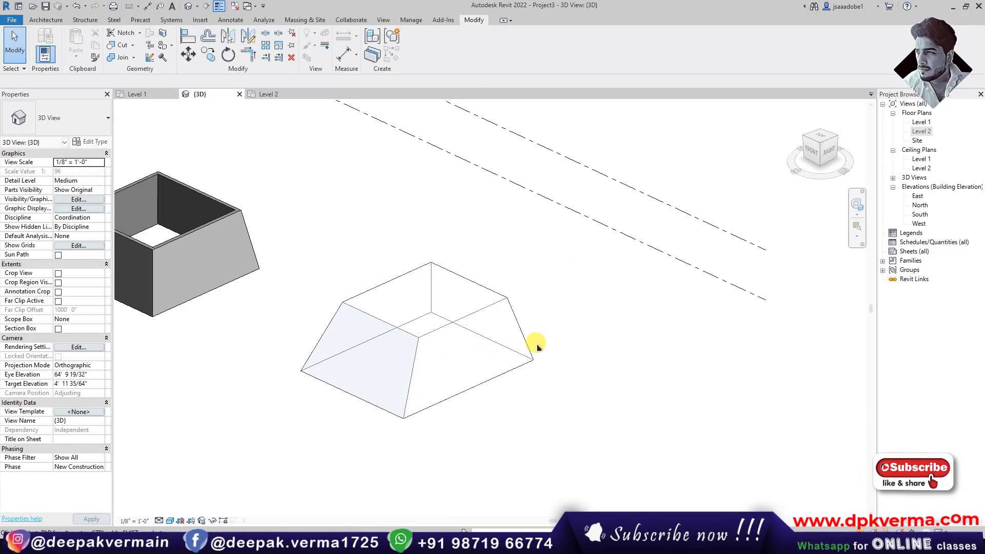
{"action": "scroll", "coordinate": [534, 341], "scroll_direction": "down", "scroll_amount": 2}
{"action": "scroll", "coordinate": [510, 340], "scroll_direction": "up", "scroll_amount": 2}
{"action": "scroll", "coordinate": [501, 348], "scroll_direction": "up", "scroll_amount": 3}
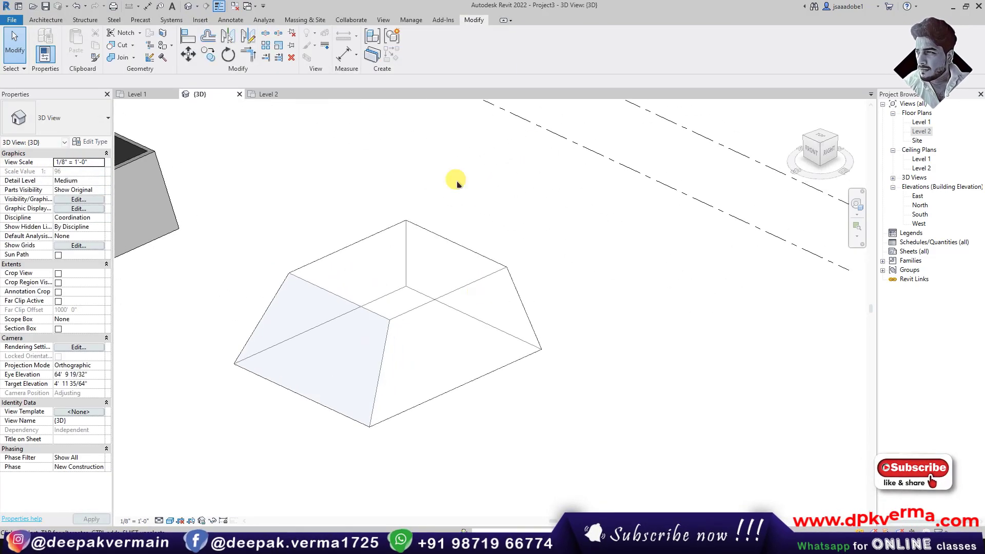
Host walls on the mass's front and back faces with Wall by Face, then hide the mass
{"action": "left_click", "coordinate": [301, 23]}
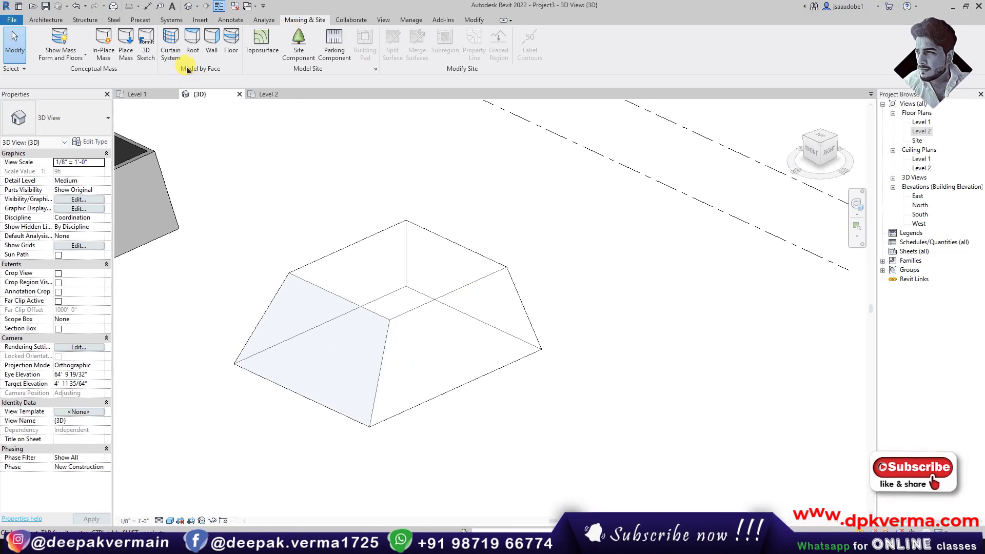
{"action": "left_click", "coordinate": [212, 55]}
{"action": "left_click", "coordinate": [463, 279]}
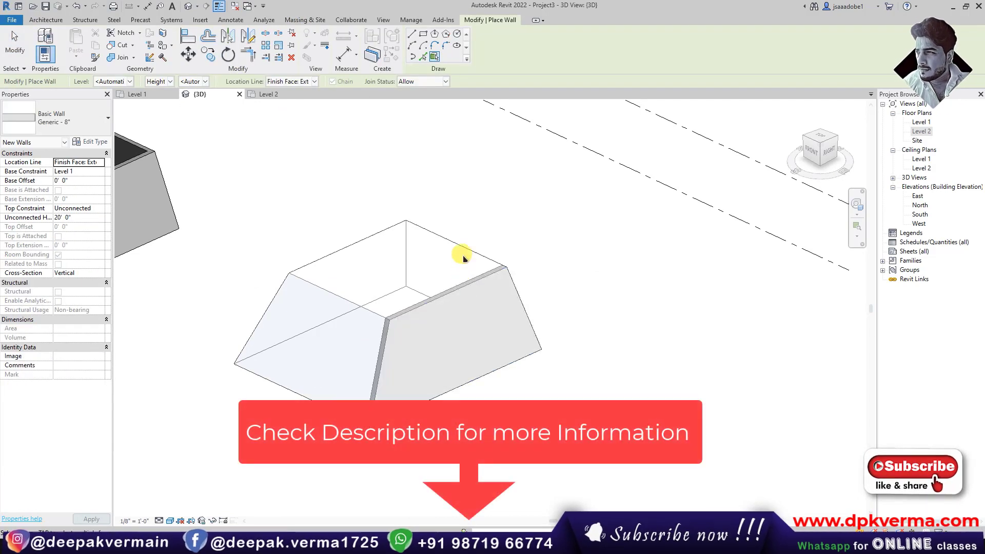
{"action": "left_click", "coordinate": [420, 249]}
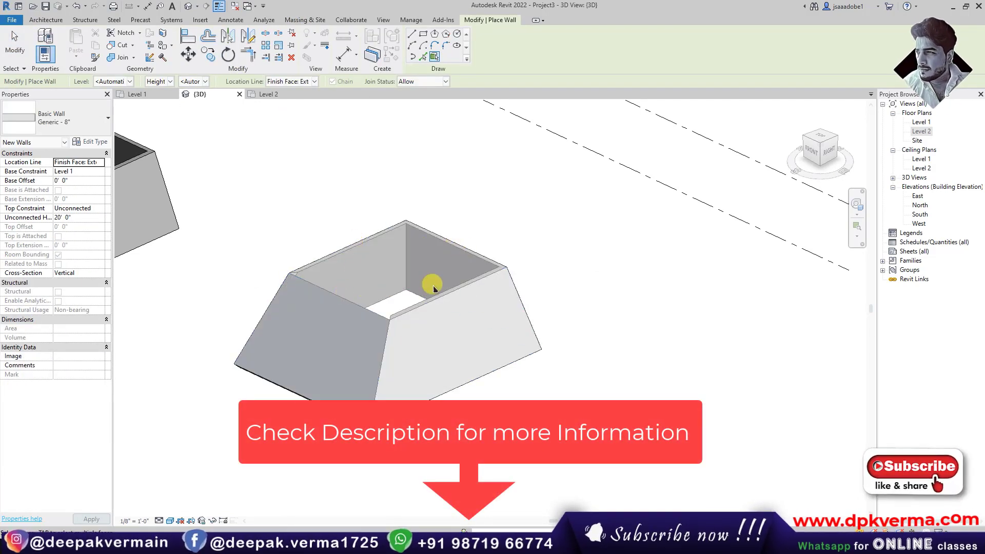
{"action": "right_click", "coordinate": [457, 194]}
{"action": "left_click", "coordinate": [485, 204]}
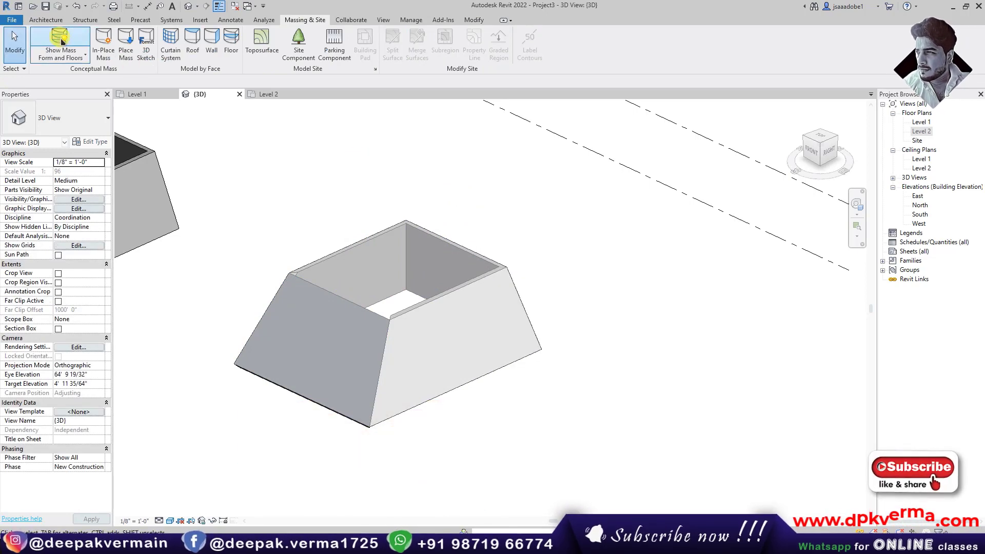
{"action": "left_click", "coordinate": [60, 41]}
{"action": "scroll", "coordinate": [462, 307], "scroll_direction": "down", "scroll_amount": 2}
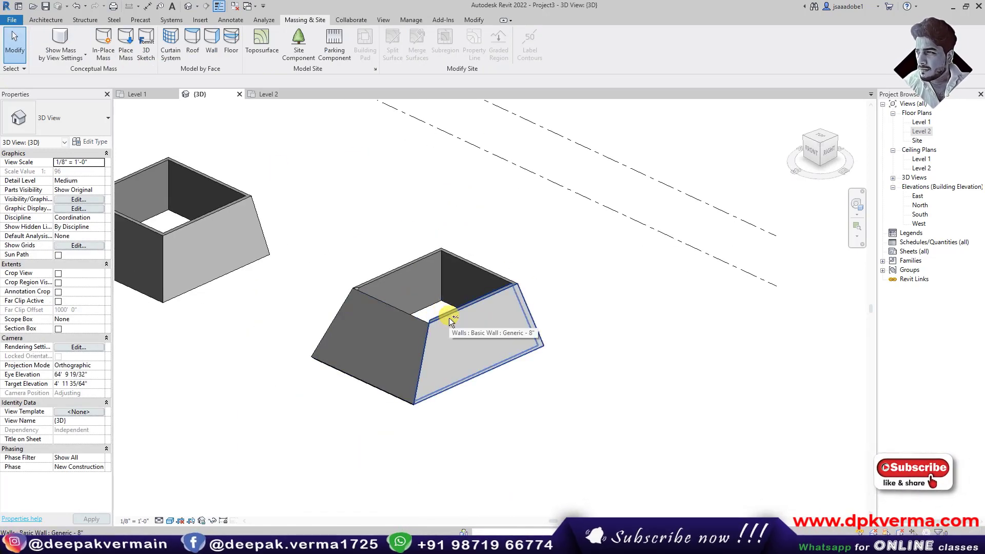
{"action": "middle_click_drag", "start_coordinate": [409, 310], "coordinate": [463, 332]}
{"action": "scroll", "coordinate": [343, 272], "scroll_direction": "up", "scroll_amount": 1}
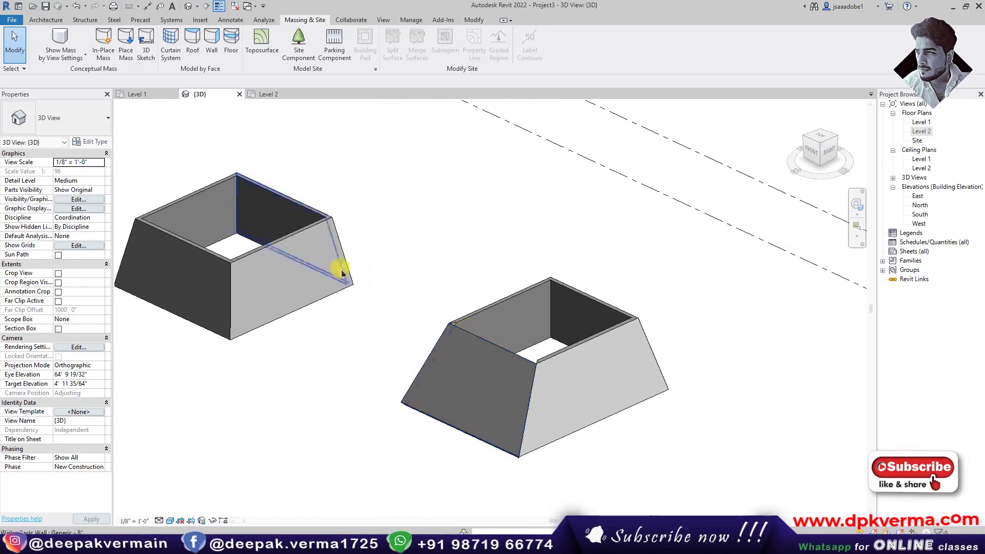
{"action": "left_click", "coordinate": [283, 241]}
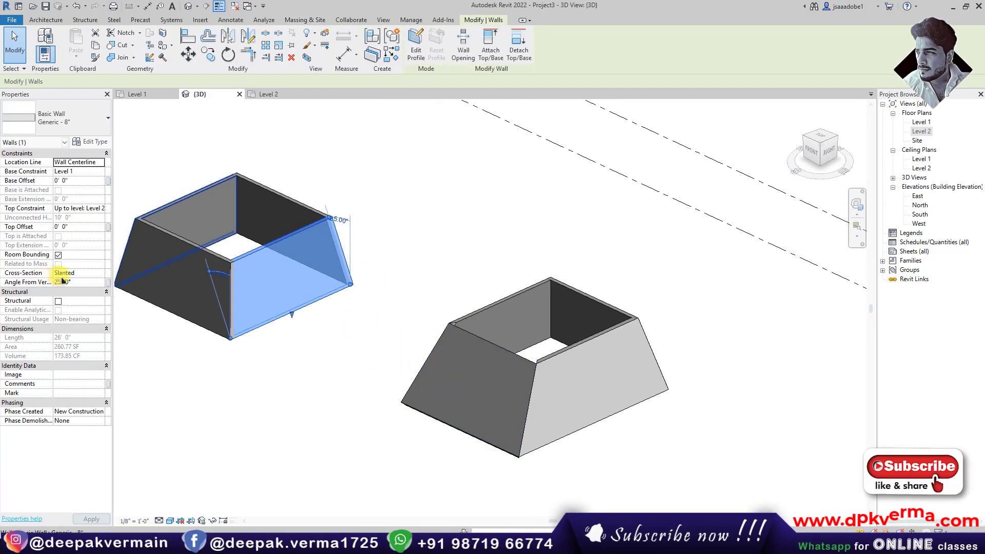
{"action": "left_click", "coordinate": [607, 347]}
{"action": "scroll", "coordinate": [544, 352], "scroll_direction": "down", "scroll_amount": 1}
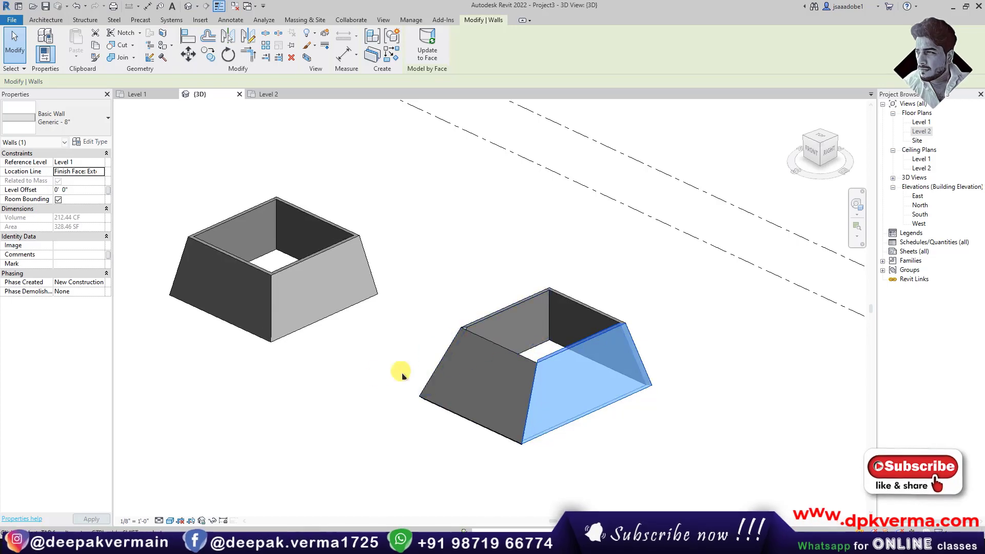
{"action": "middle_click_drag", "start_coordinate": [333, 389], "coordinate": [384, 414]}
{"action": "left_click", "coordinate": [374, 405]}
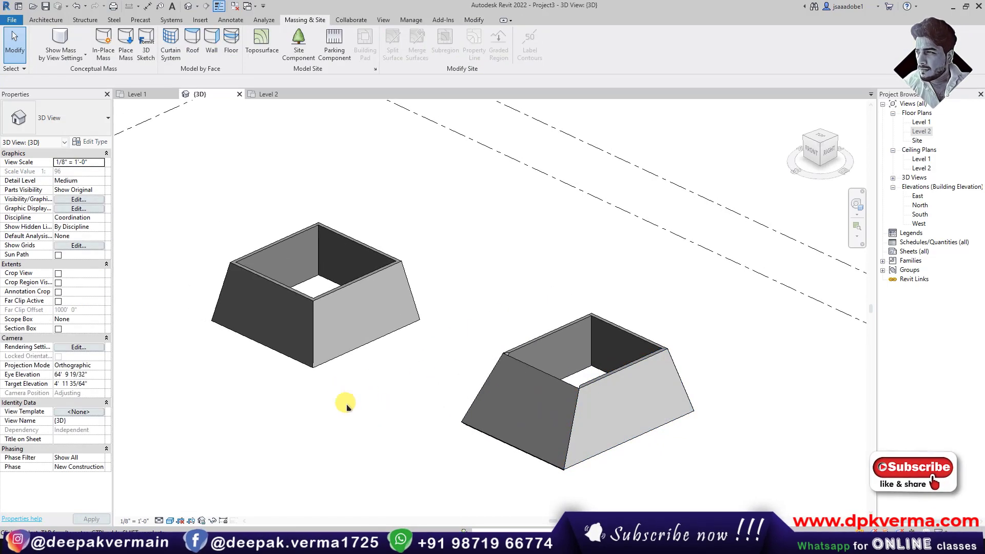
{"action": "scroll", "coordinate": [341, 402], "scroll_direction": "up", "scroll_amount": 1}
{"action": "scroll", "coordinate": [348, 330], "scroll_direction": "up", "scroll_amount": 2}
{"action": "scroll", "coordinate": [285, 333], "scroll_direction": "up", "scroll_amount": 1}
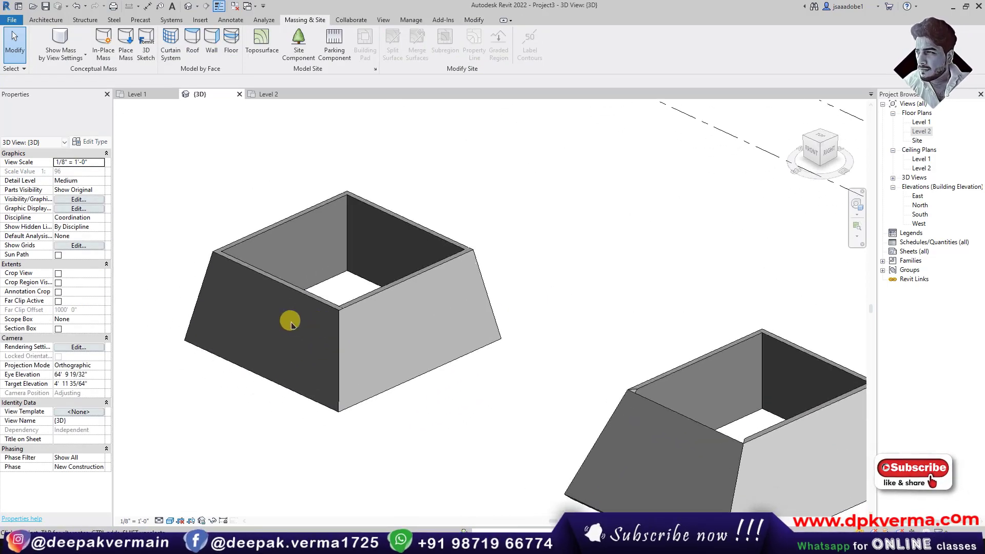
{"action": "scroll", "coordinate": [279, 324], "scroll_direction": "up", "scroll_amount": 1}
Place a fixed window in the first room's sloped front wall
{"action": "left_click", "coordinate": [60, 20]}
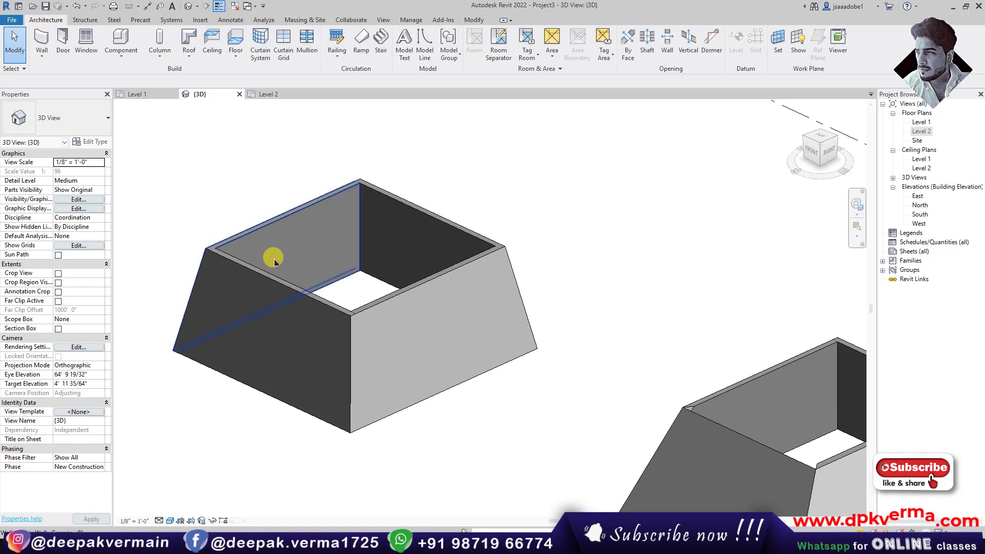
{"action": "scroll", "coordinate": [354, 360], "scroll_direction": "up", "scroll_amount": 1}
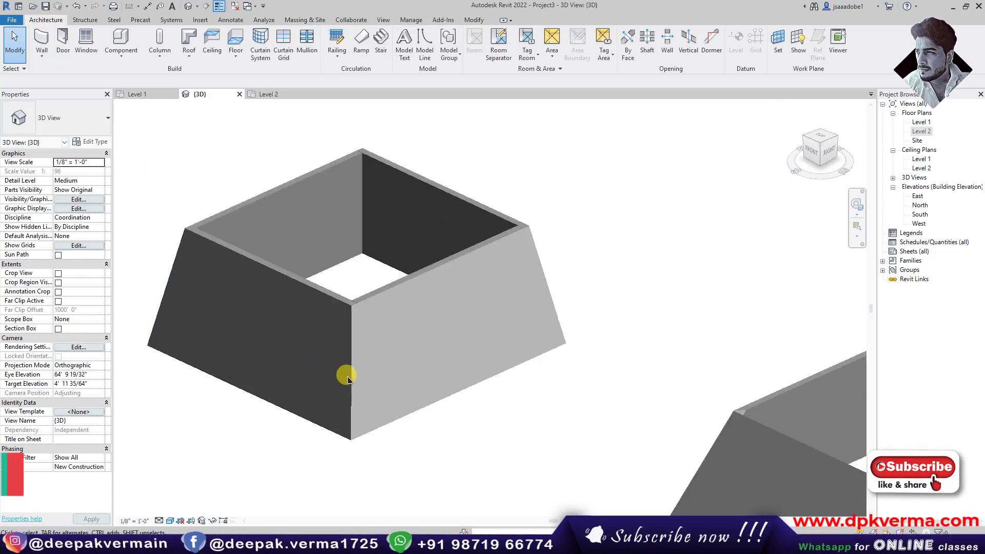
{"action": "left_click", "coordinate": [80, 53]}
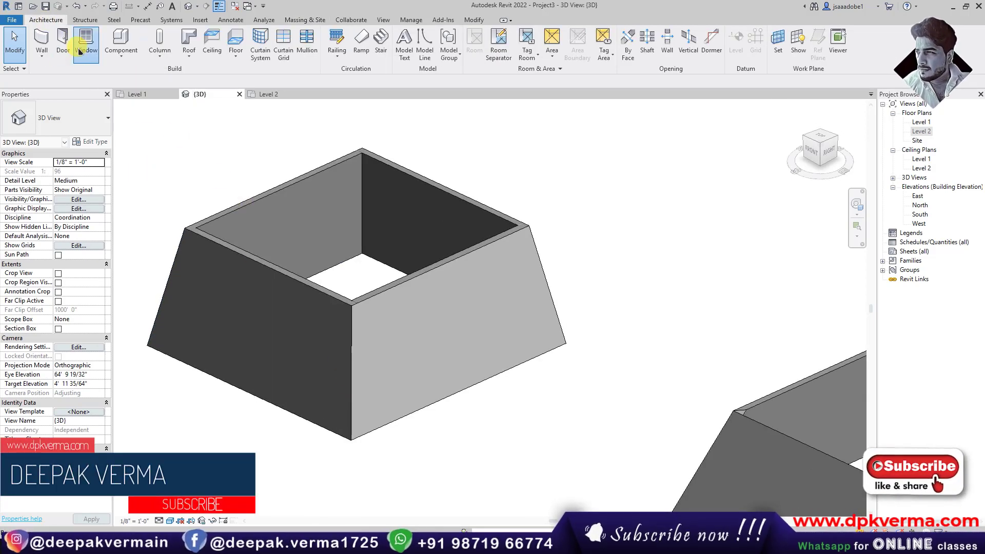
{"action": "scroll", "coordinate": [354, 362], "scroll_direction": "up", "scroll_amount": 1}
{"action": "scroll", "coordinate": [408, 329], "scroll_direction": "down", "scroll_amount": 1}
{"action": "scroll", "coordinate": [408, 331], "scroll_direction": "up", "scroll_amount": 1}
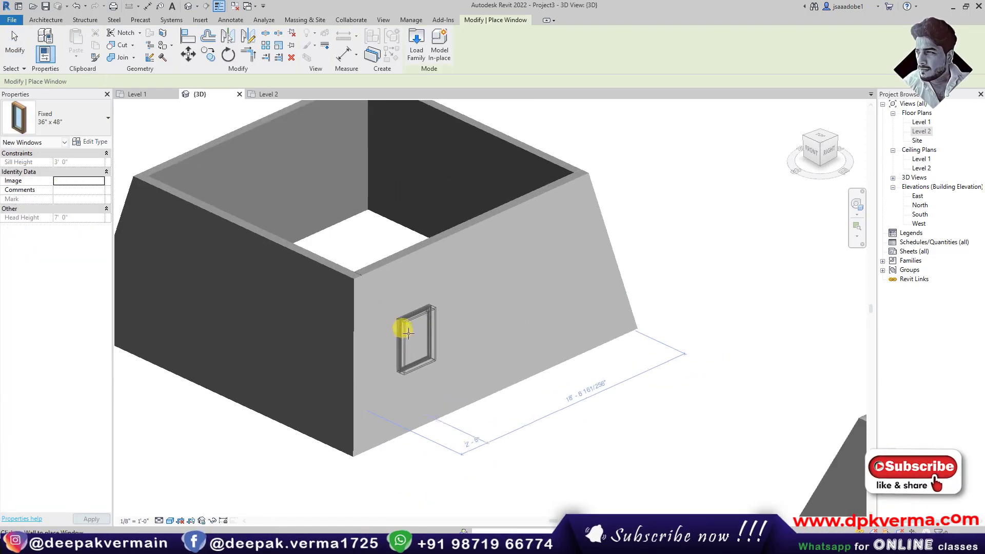
{"action": "left_click", "coordinate": [415, 333]}
{"action": "scroll", "coordinate": [510, 308], "scroll_direction": "up", "scroll_amount": 1}
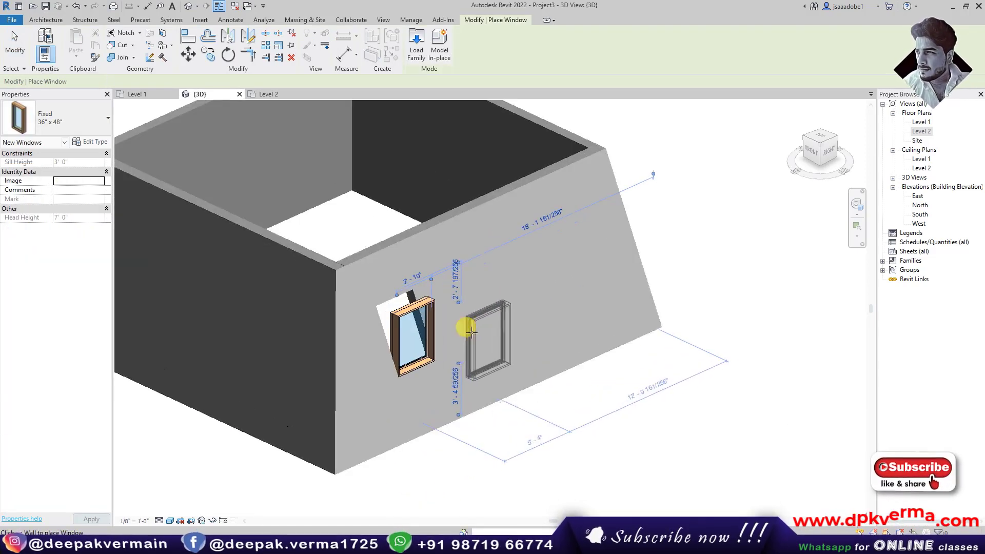
{"action": "right_click", "coordinate": [670, 168]}
{"action": "left_click", "coordinate": [671, 167]}
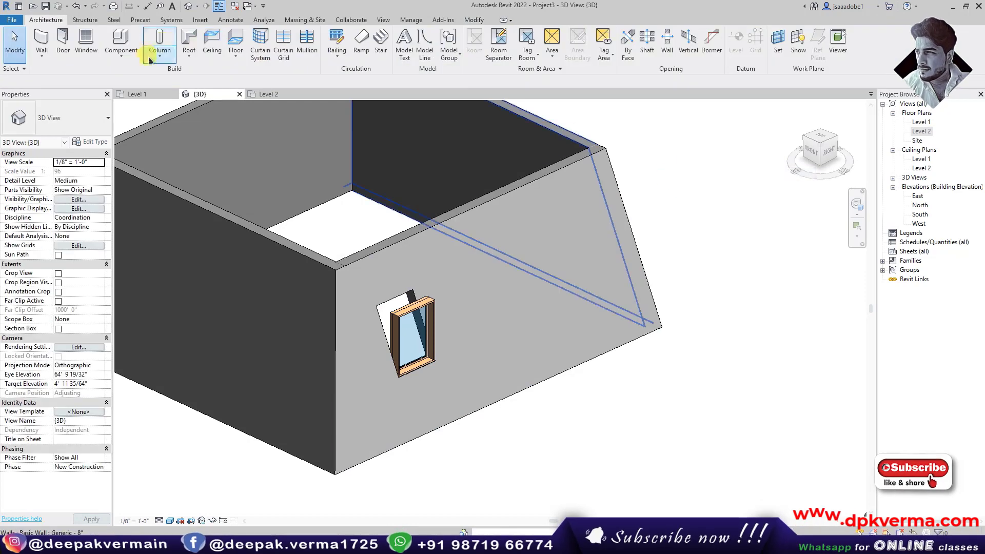
Add a single-flush door to the same sloped wall
{"action": "left_click", "coordinate": [64, 52]}
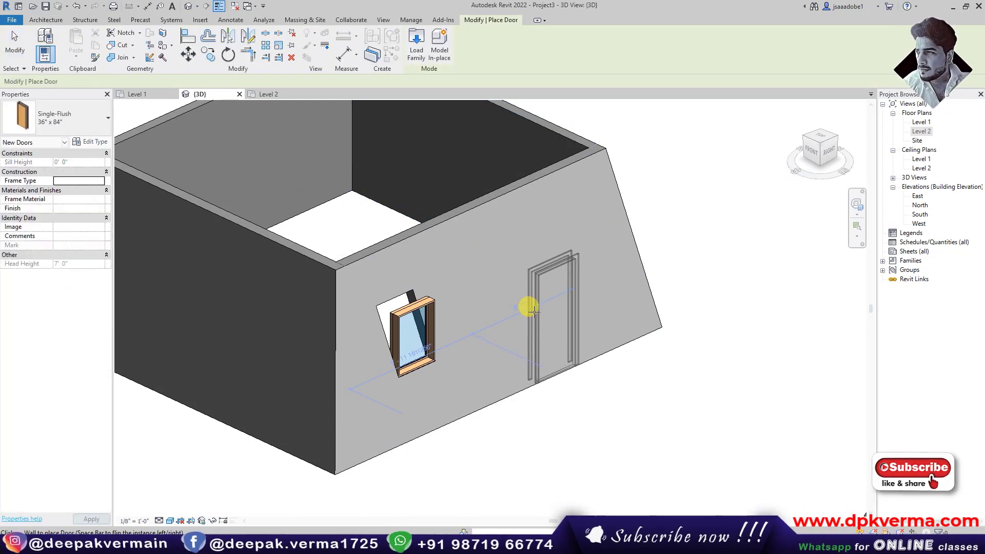
{"action": "right_click", "coordinate": [662, 194]}
{"action": "left_click", "coordinate": [673, 203]}
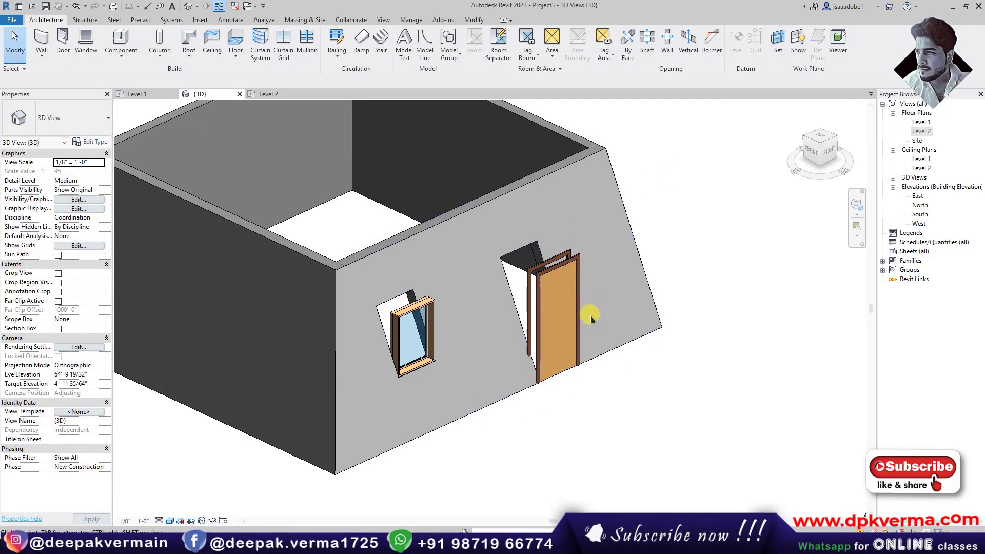
{"action": "scroll", "coordinate": [590, 317], "scroll_direction": "down", "scroll_amount": 3}
{"action": "middle_click_drag", "start_coordinate": [567, 345], "coordinate": [561, 359], "text": "shift"}
Set the window's Orientation to Slanted so it follows the wall
{"action": "scroll", "coordinate": [520, 270], "scroll_direction": "up", "scroll_amount": 4}
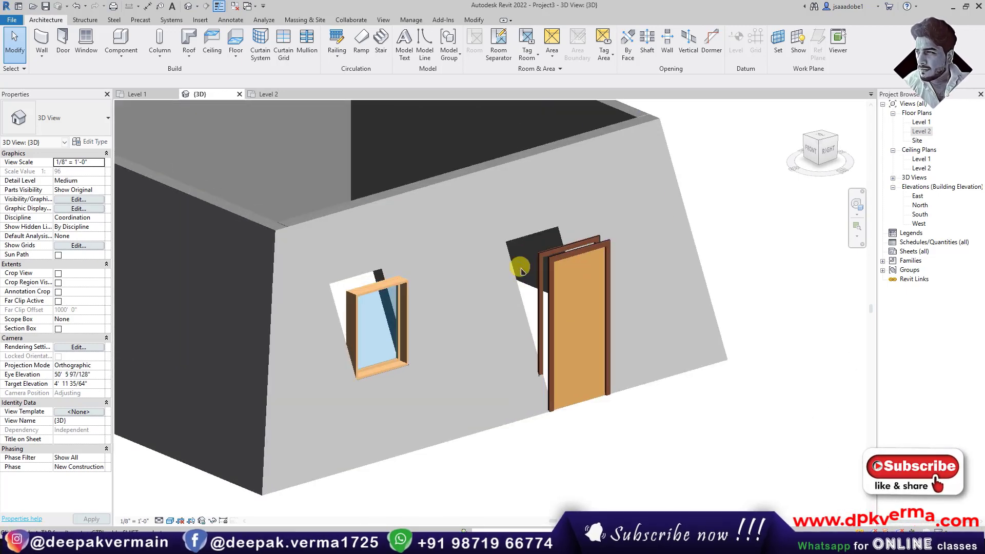
{"action": "left_click", "coordinate": [368, 300]}
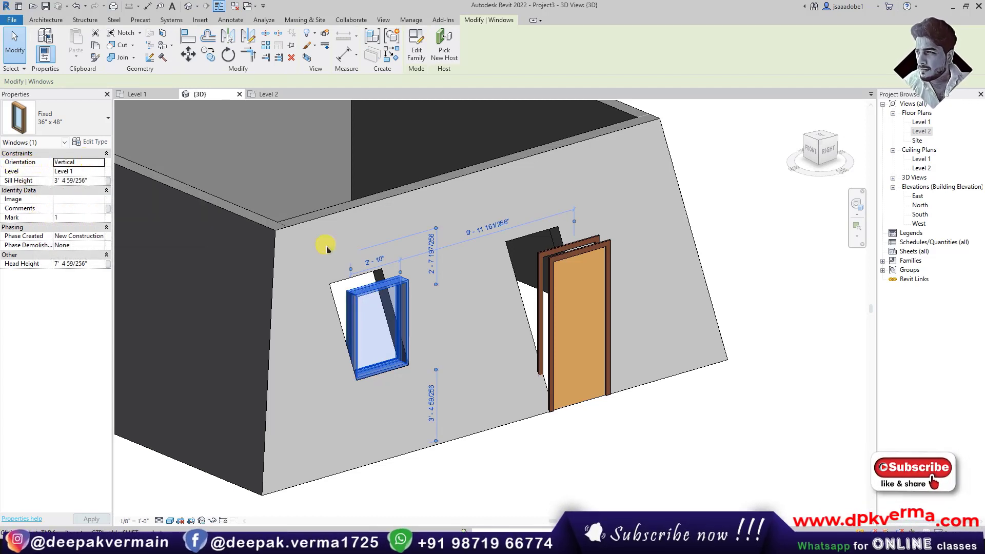
{"action": "left_click", "coordinate": [98, 162]}
{"action": "left_click", "coordinate": [77, 180]}
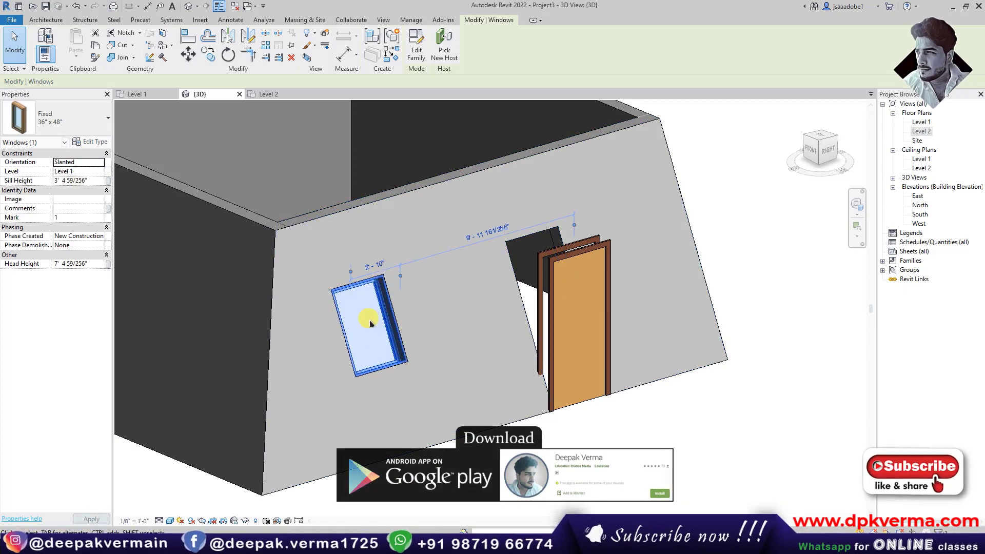
Set the door's Orientation to Slanted as well, then deselect it
{"action": "left_click", "coordinate": [575, 267]}
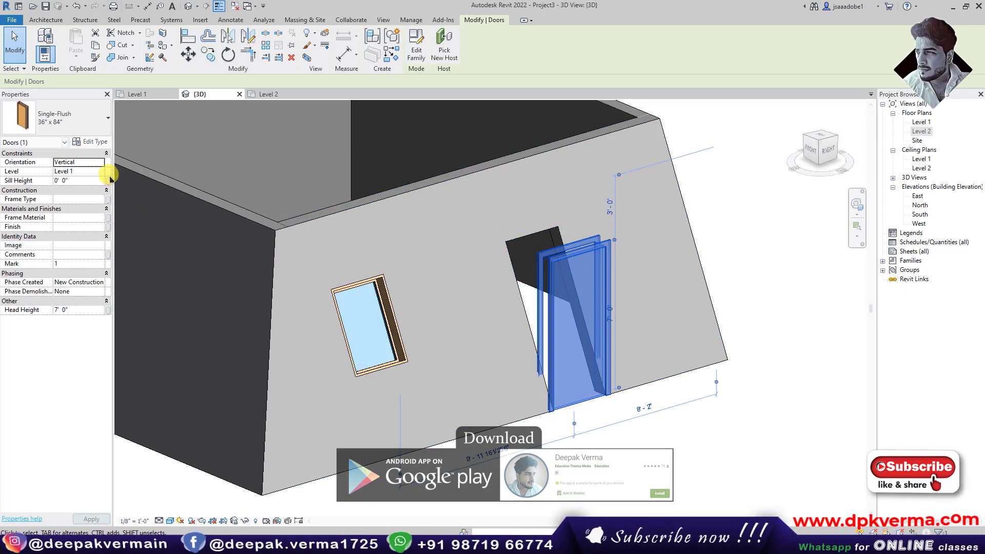
{"action": "left_click", "coordinate": [100, 162]}
{"action": "left_click", "coordinate": [77, 180]}
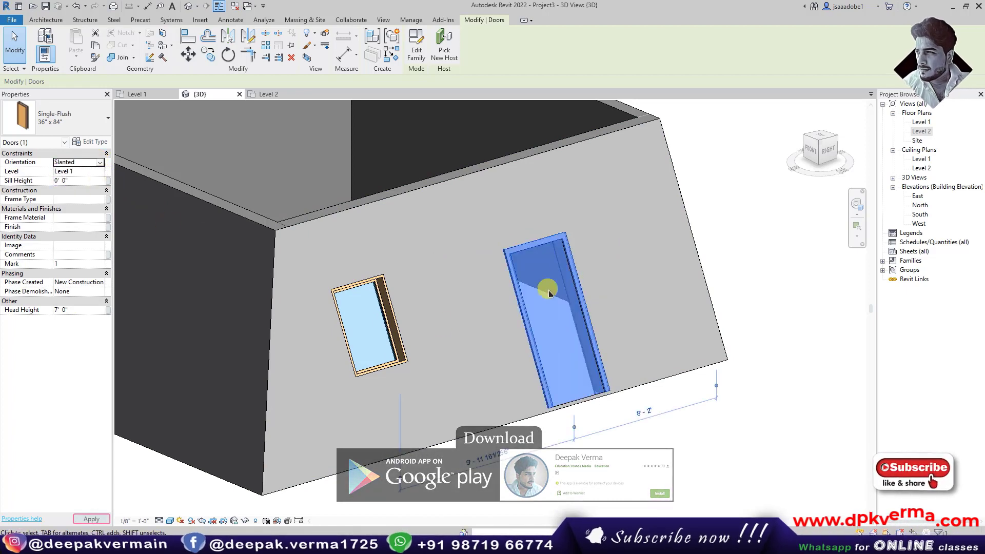
{"action": "scroll", "coordinate": [548, 292], "scroll_direction": "down", "scroll_amount": 2}
{"action": "scroll", "coordinate": [724, 272], "scroll_direction": "down", "scroll_amount": 2}
{"action": "left_click", "coordinate": [724, 272]}
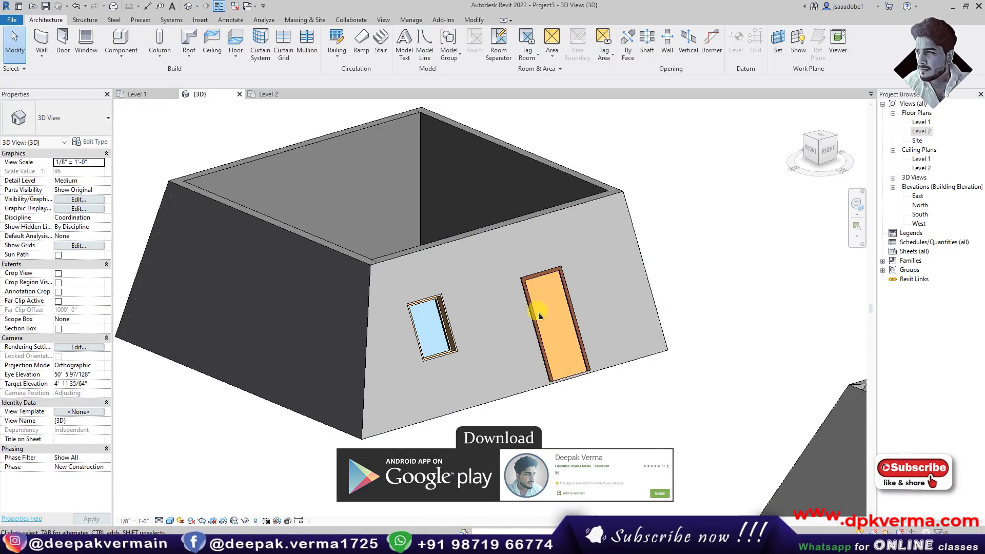
{"action": "mouse_move", "coordinate": [594, 341]}
{"action": "middle_mouse_down"}
{"action": "mouse_move", "coordinate": [565, 334]}
{"action": "mouse_move", "coordinate": [440, 220]}
{"action": "middle_mouse_up"}
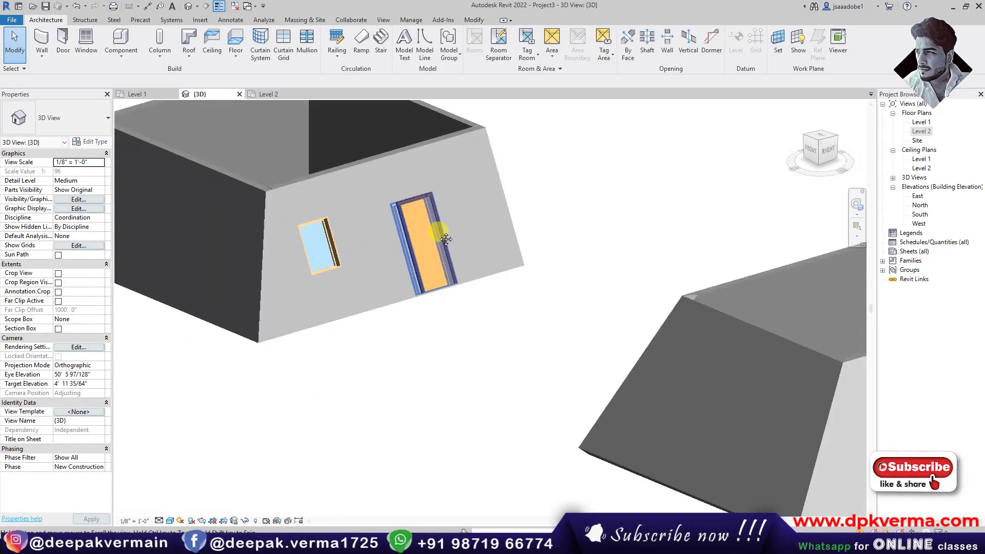
Place a door and a window in the second room's front wall
{"action": "middle_click_drag", "start_coordinate": [476, 281], "coordinate": [358, 289]}
{"action": "left_click", "coordinate": [62, 40]}
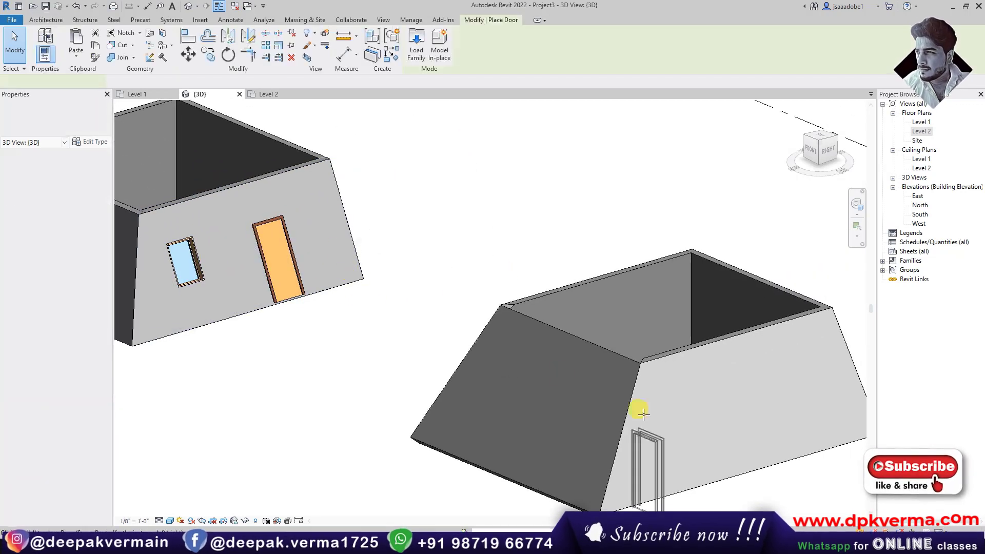
{"action": "left_click", "coordinate": [701, 448]}
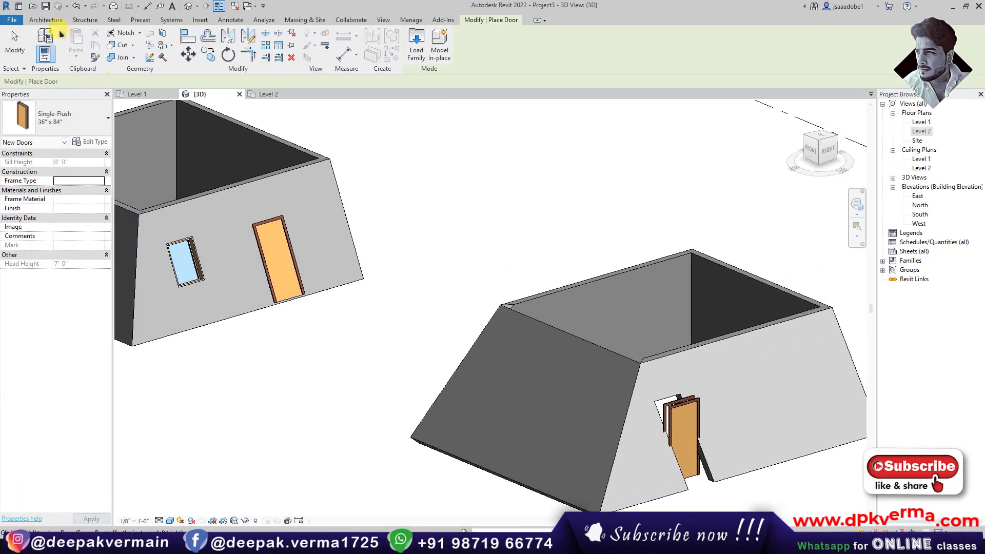
{"action": "left_click", "coordinate": [45, 19]}
{"action": "left_click", "coordinate": [96, 40]}
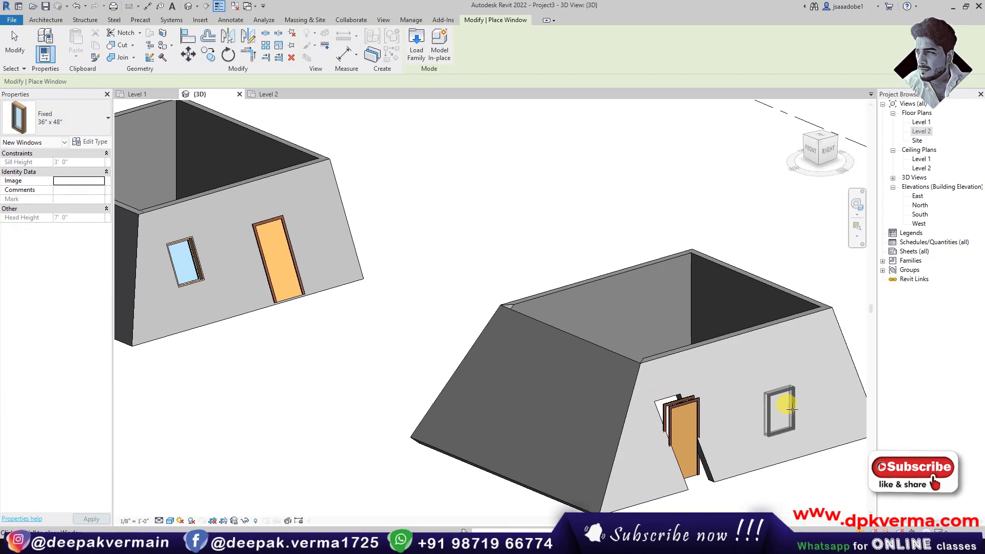
{"action": "left_click", "coordinate": [777, 405]}
{"action": "right_click", "coordinate": [565, 126]}
{"action": "left_click", "coordinate": [583, 133]}
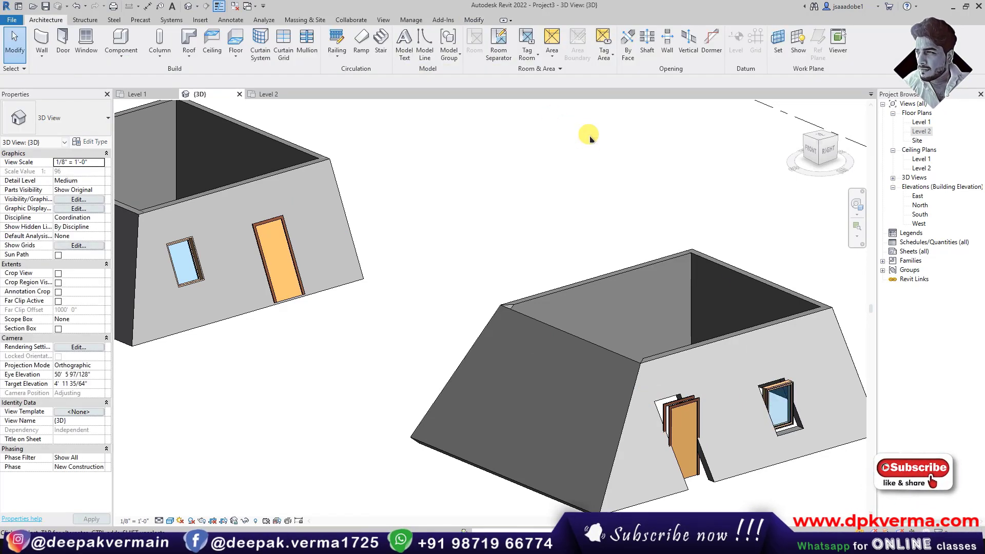
Orbit around both rooms and select walls to compare their cross-section settings
{"action": "left_click", "coordinate": [768, 396]}
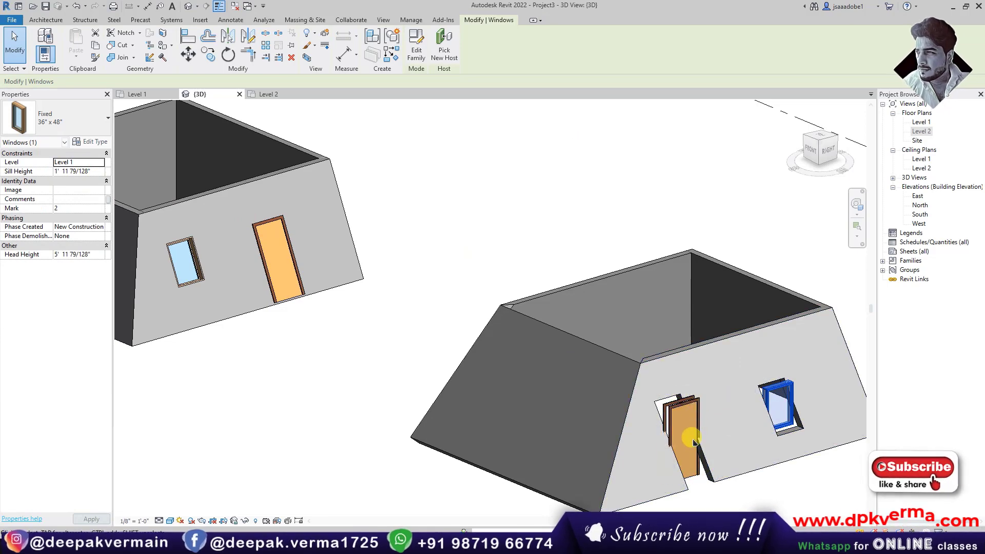
{"action": "mouse_move", "coordinate": [693, 444]}
{"action": "middle_mouse_down", "text": "shift"}
{"action": "mouse_move", "coordinate": [431, 341]}
{"action": "mouse_move", "coordinate": [242, 322]}
{"action": "mouse_move", "coordinate": [286, 379]}
{"action": "mouse_move", "coordinate": [462, 287]}
{"action": "mouse_move", "coordinate": [440, 301]}
{"action": "mouse_move", "coordinate": [510, 312]}
{"action": "mouse_move", "coordinate": [370, 440]}
{"action": "mouse_move", "coordinate": [337, 297]}
{"action": "middle_mouse_up", "text": "shift"}
{"action": "left_click", "coordinate": [440, 301]}
{"action": "left_click", "coordinate": [370, 440]}
{"action": "left_click", "coordinate": [293, 304]}
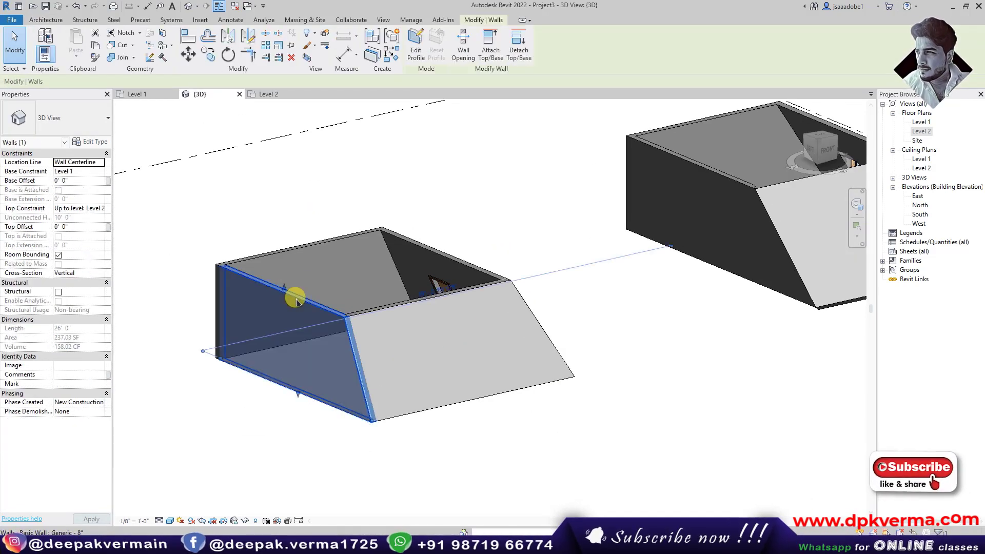
{"action": "middle_click_drag", "start_coordinate": [261, 312], "coordinate": [277, 349], "text": "shift"}
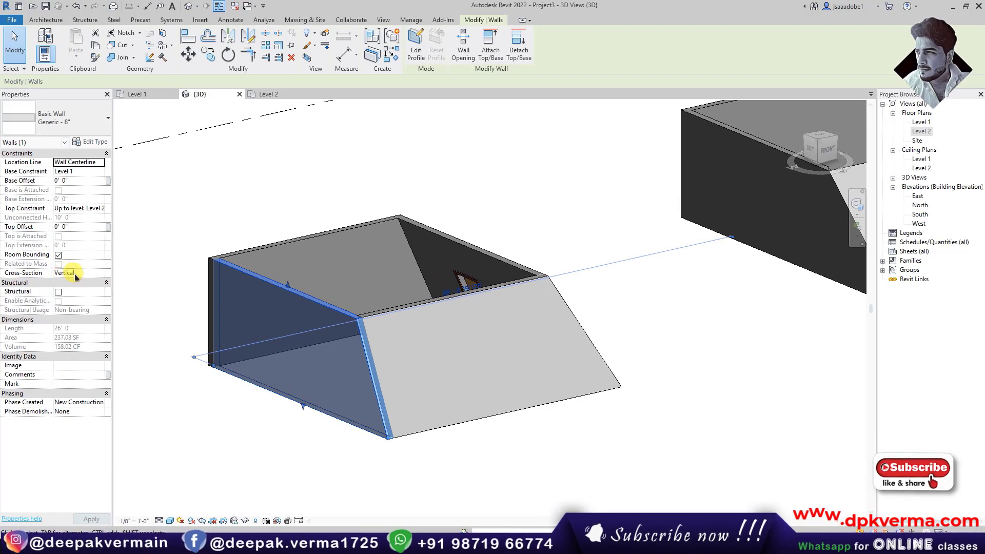
Place a door and a window beside it in the first room's vertical wall, then select the door
{"action": "left_click", "coordinate": [56, 20]}
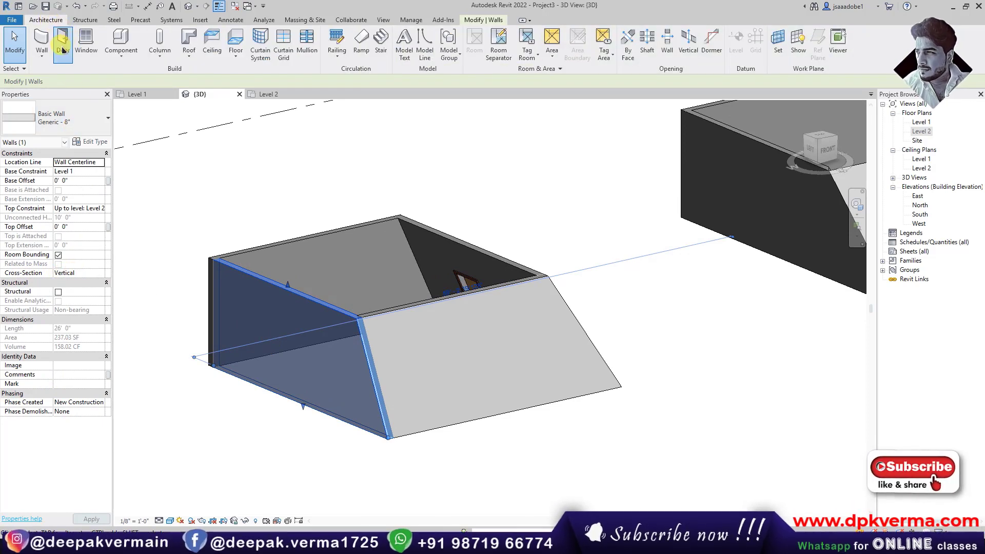
{"action": "left_click", "coordinate": [62, 50]}
{"action": "left_click", "coordinate": [253, 368]}
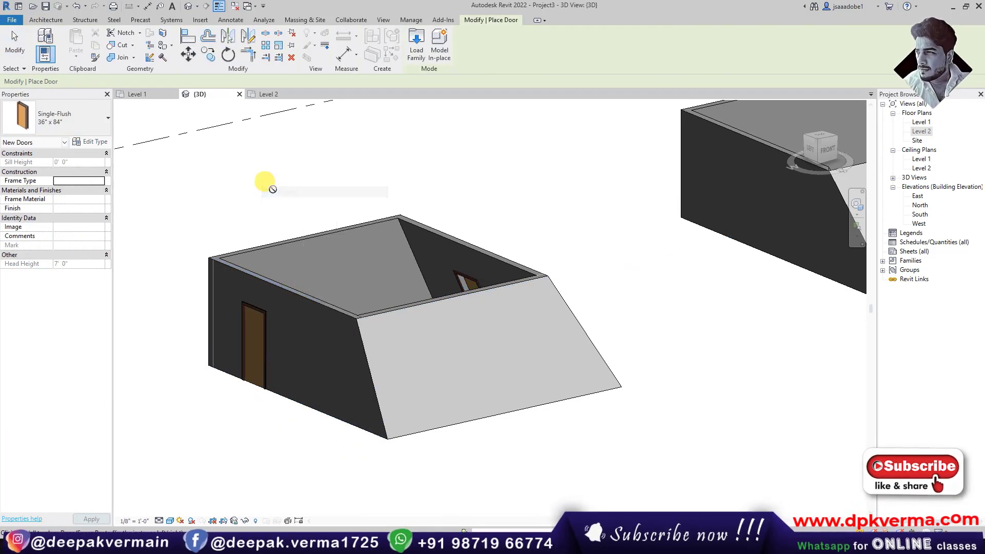
{"action": "key", "text": "Escape"}
{"action": "key", "text": "Escape"}
{"action": "left_click", "coordinate": [81, 44]}
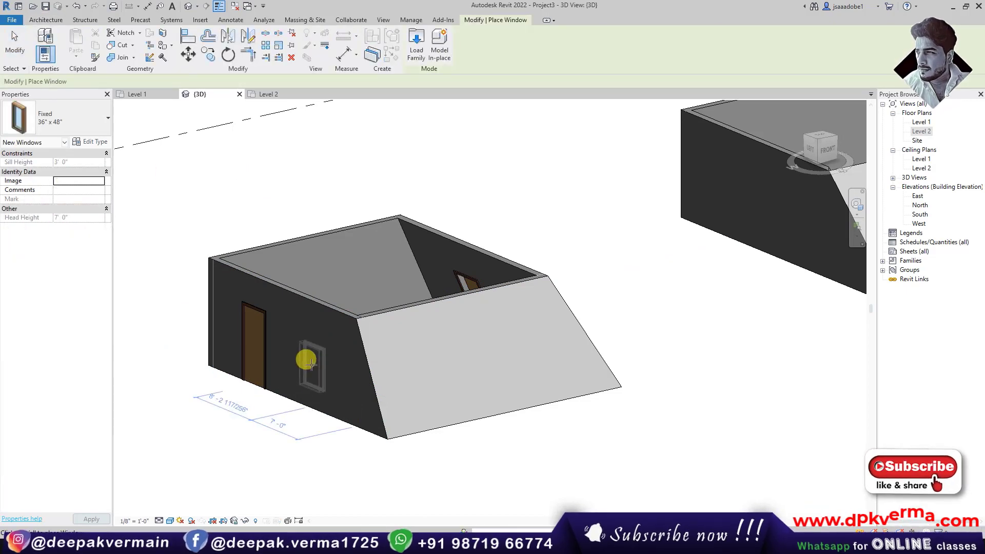
{"action": "left_click", "coordinate": [313, 347]}
{"action": "right_click", "coordinate": [417, 182]}
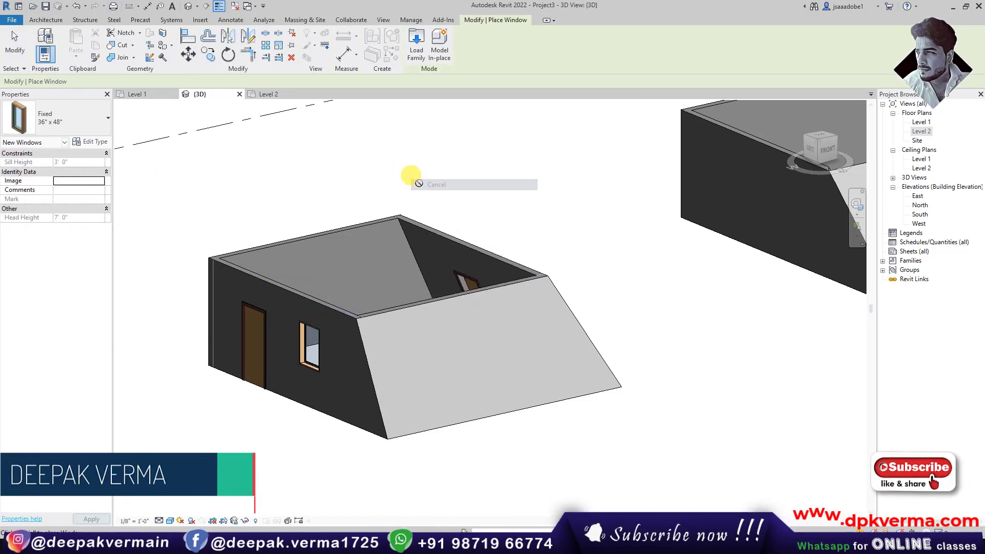
{"action": "left_click", "coordinate": [430, 191]}
{"action": "left_click", "coordinate": [262, 313]}
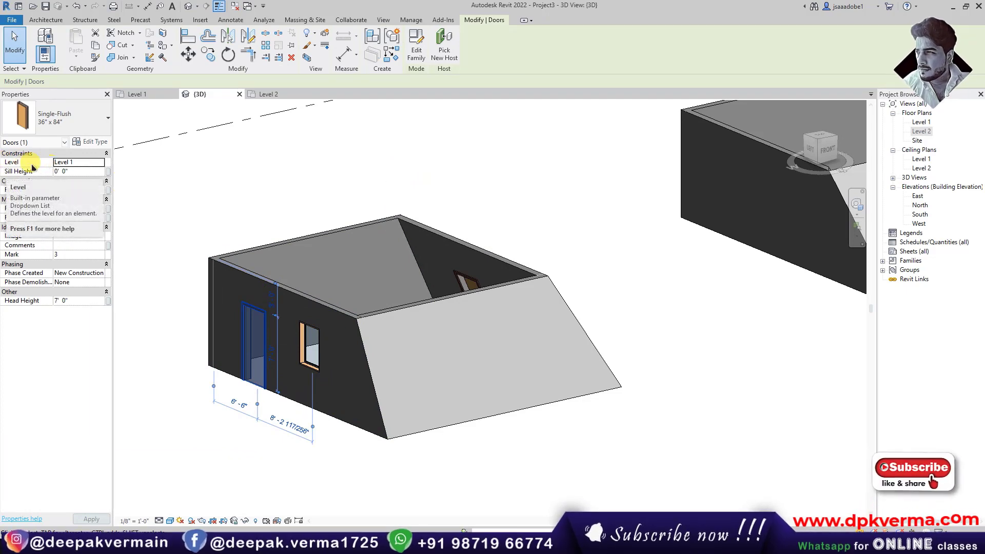
{"action": "scroll", "coordinate": [462, 318], "scroll_direction": "down", "scroll_amount": 3}
Orbit to face the front and place a door in the first room's front slanted wall using DR
{"action": "middle_click_drag", "start_coordinate": [461, 318], "coordinate": [229, 395], "text": "shift"}
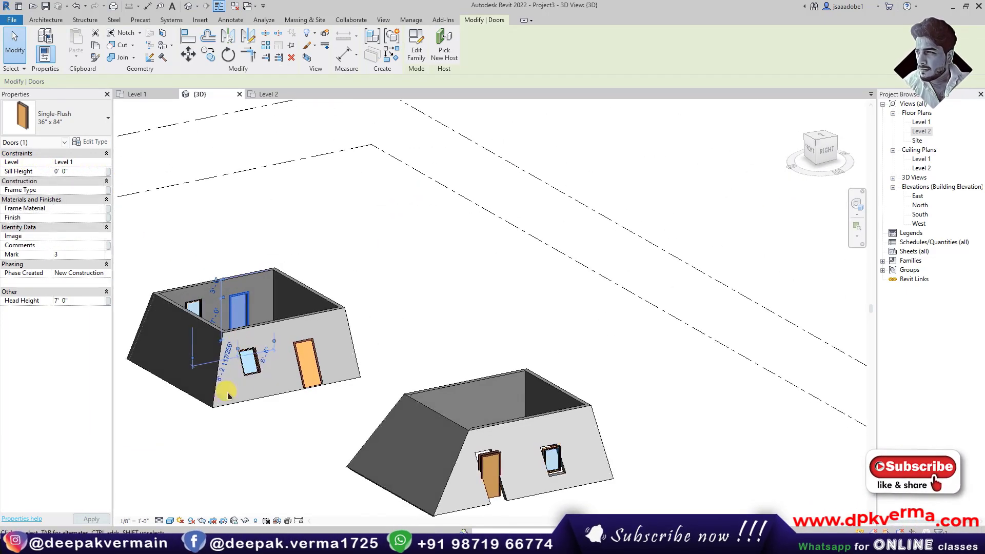
{"action": "scroll", "coordinate": [229, 395], "scroll_direction": "up", "scroll_amount": 2}
{"action": "key", "text": "Escape"}
{"action": "scroll", "coordinate": [271, 308], "scroll_direction": "up", "scroll_amount": 2}
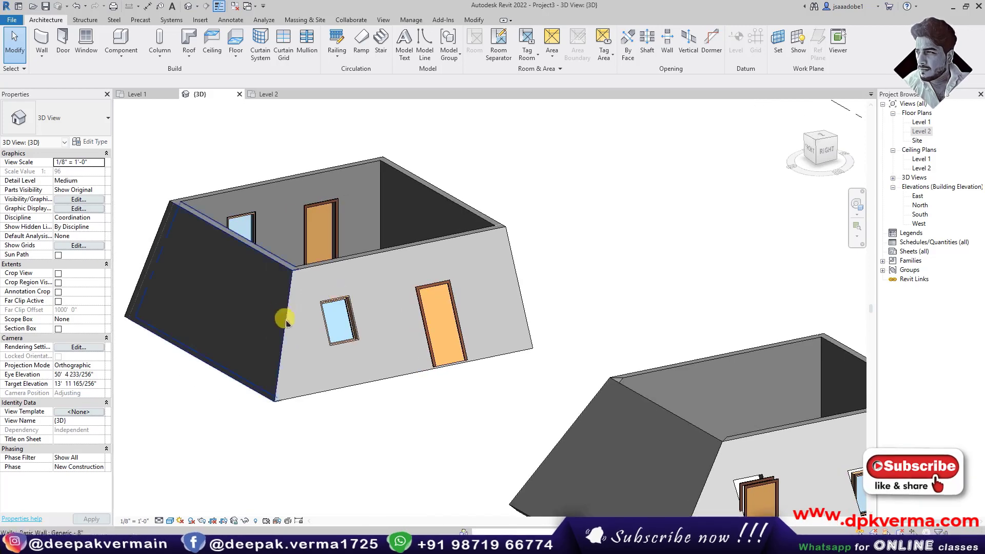
{"action": "mouse_move", "coordinate": [286, 321]}
{"action": "middle_mouse_down", "text": "shift"}
{"action": "mouse_move", "coordinate": [364, 335]}
{"action": "mouse_move", "coordinate": [213, 171]}
{"action": "middle_mouse_up", "text": "shift"}
{"action": "key", "text": "d"}
{"action": "key", "text": "r"}
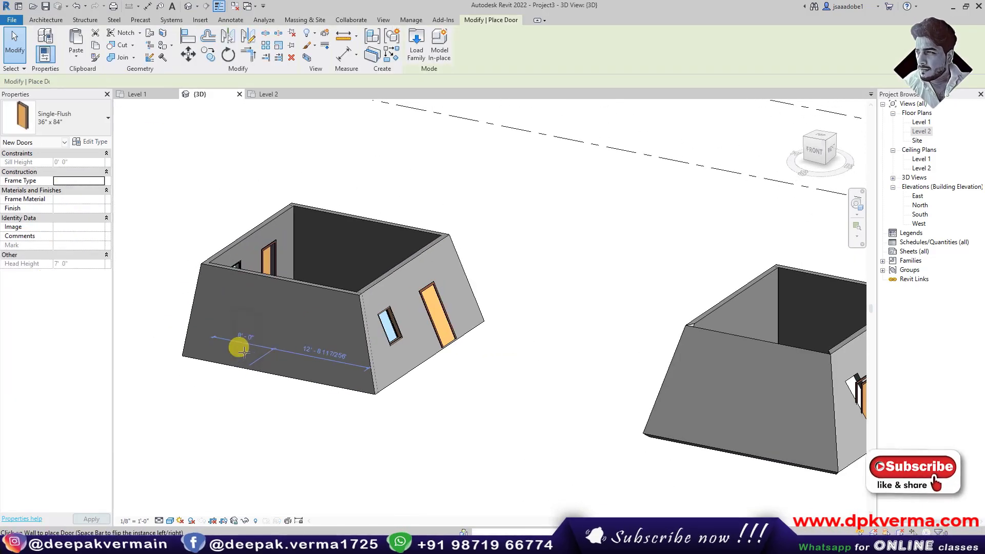
{"action": "left_click", "coordinate": [236, 336]}
{"action": "right_click", "coordinate": [260, 163]}
{"action": "left_click", "coordinate": [293, 173]}
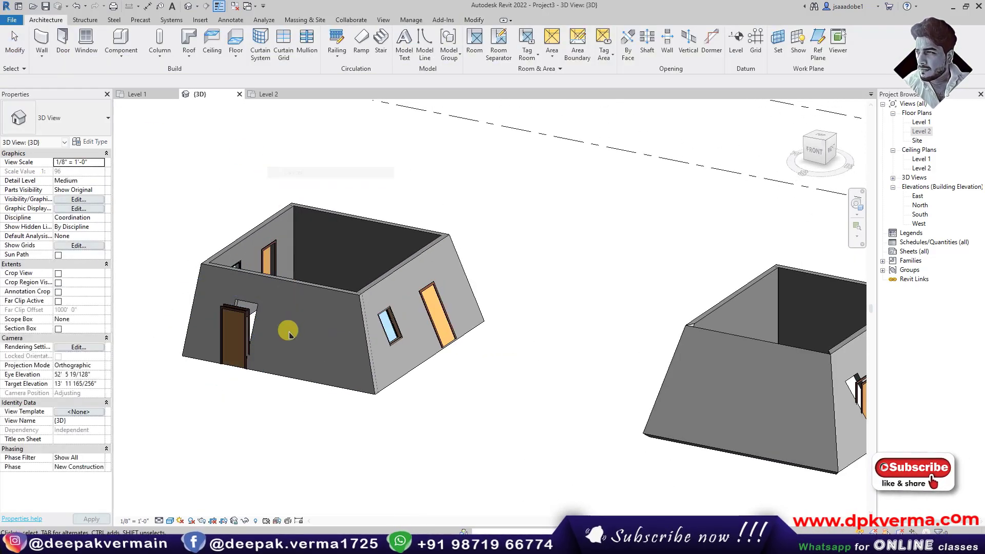
Set the new door's Orientation to Slanted in Properties
{"action": "scroll", "coordinate": [290, 334], "scroll_direction": "up", "scroll_amount": 2}
{"action": "left_click", "coordinate": [229, 308]}
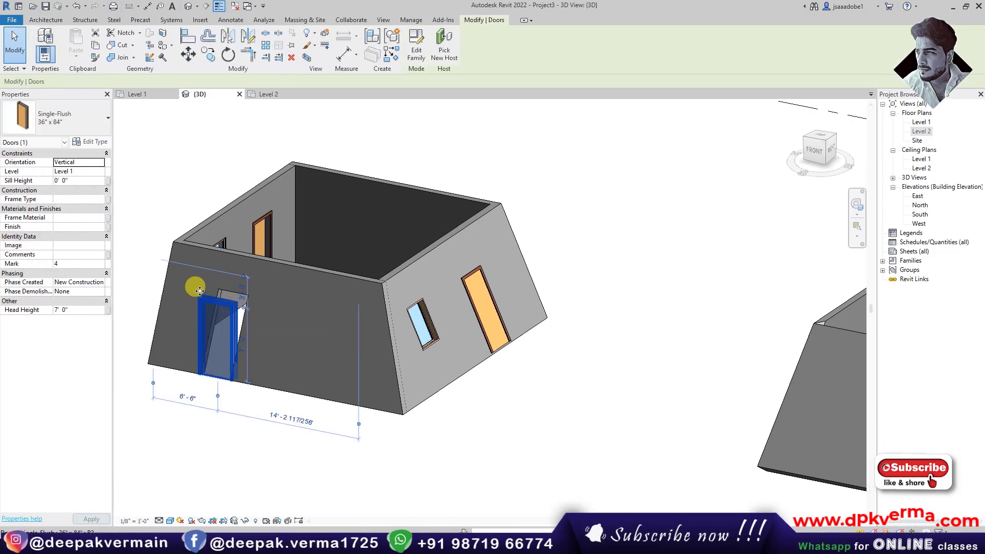
{"action": "left_click", "coordinate": [96, 164]}
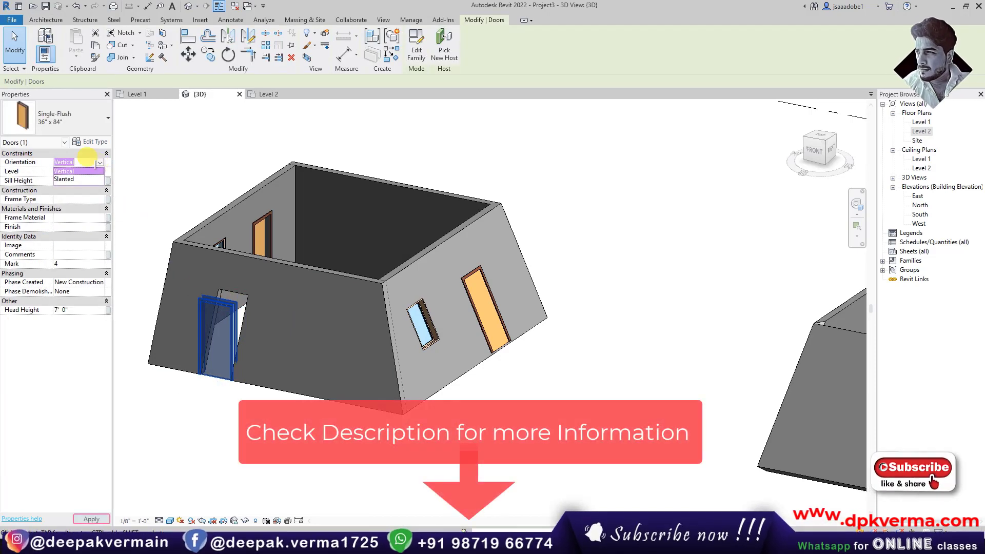
{"action": "left_click", "coordinate": [77, 182]}
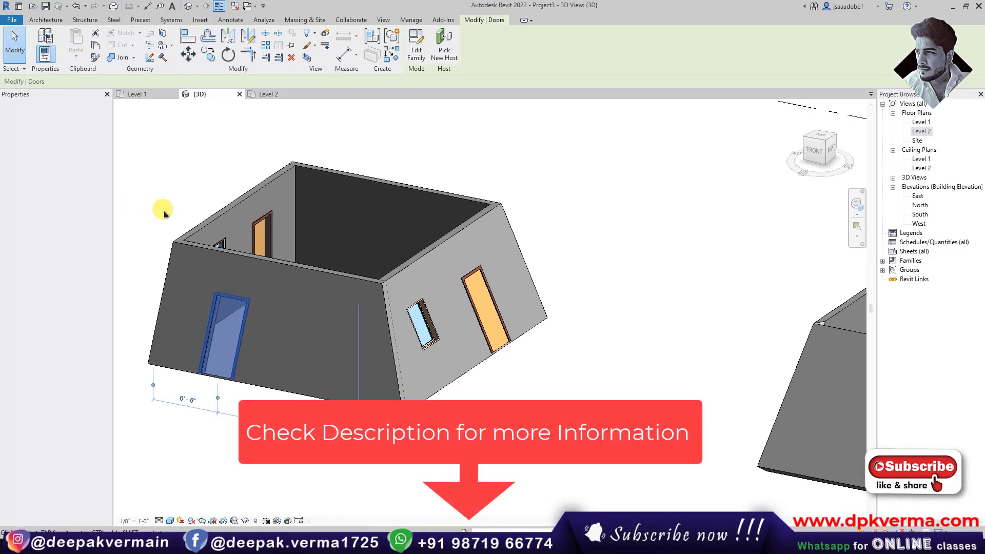
{"action": "left_click", "coordinate": [161, 217]}
{"action": "scroll", "coordinate": [257, 371], "scroll_direction": "down", "scroll_amount": 2}
{"action": "scroll", "coordinate": [275, 347], "scroll_direction": "down", "scroll_amount": 2}
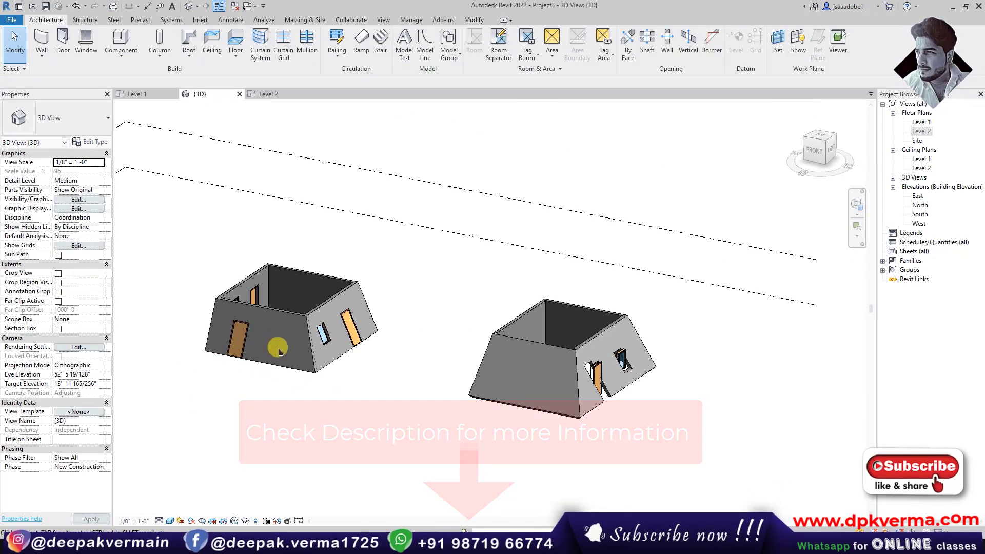
{"action": "scroll", "coordinate": [328, 330], "scroll_direction": "up", "scroll_amount": 3}
{"action": "scroll", "coordinate": [318, 316], "scroll_direction": "up", "scroll_amount": 2}
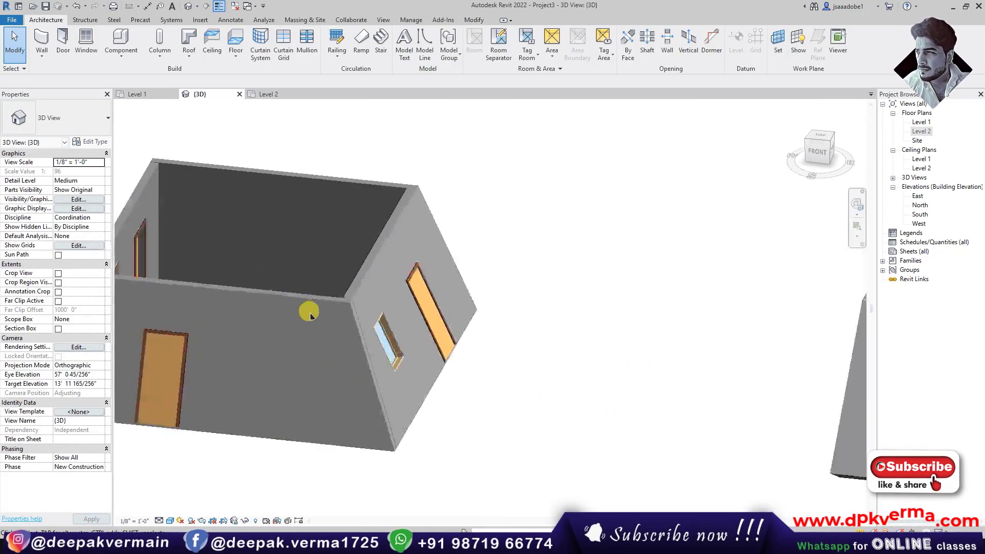
{"action": "scroll", "coordinate": [424, 292], "scroll_direction": "up", "scroll_amount": 1}
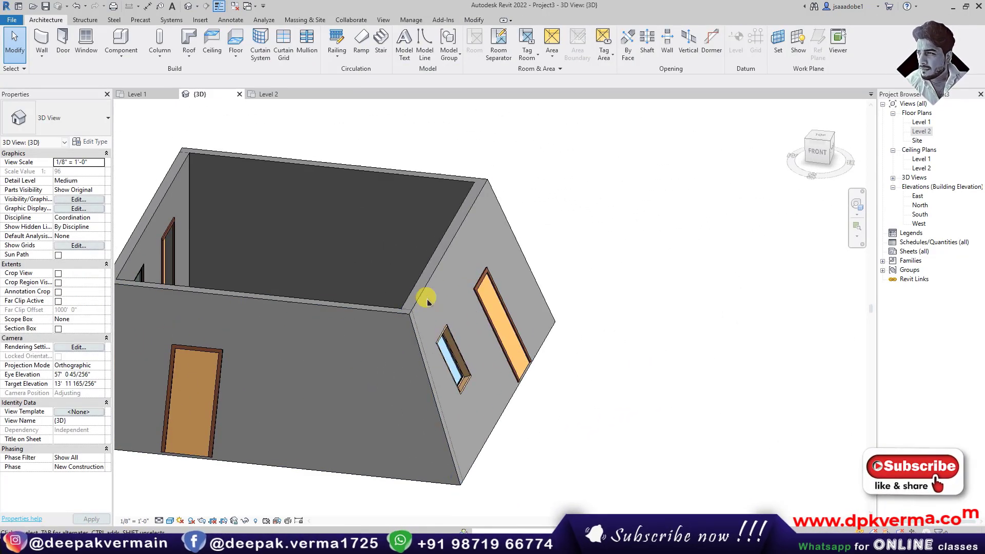
In the Level 2 plan, draw a section line across the first room
{"action": "double_click", "coordinate": [921, 132]}
{"action": "scroll", "coordinate": [501, 308], "scroll_direction": "up", "scroll_amount": 3}
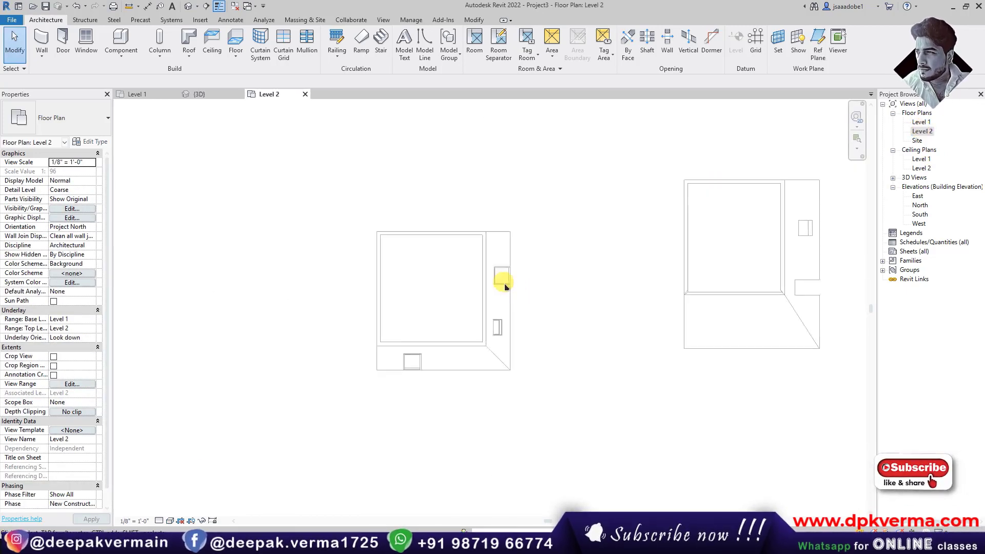
{"action": "scroll", "coordinate": [451, 272], "scroll_direction": "up", "scroll_amount": 1}
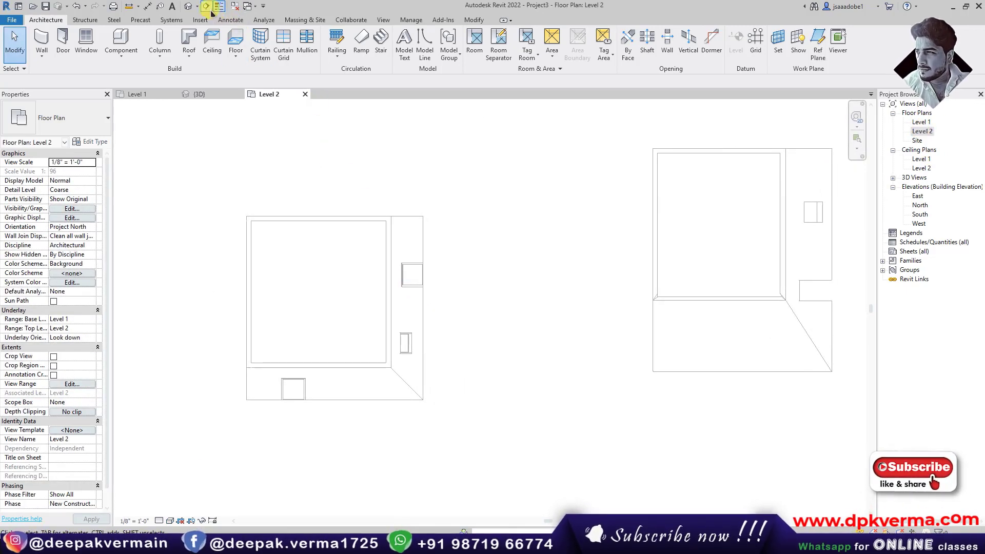
{"action": "left_click", "coordinate": [206, 6]}
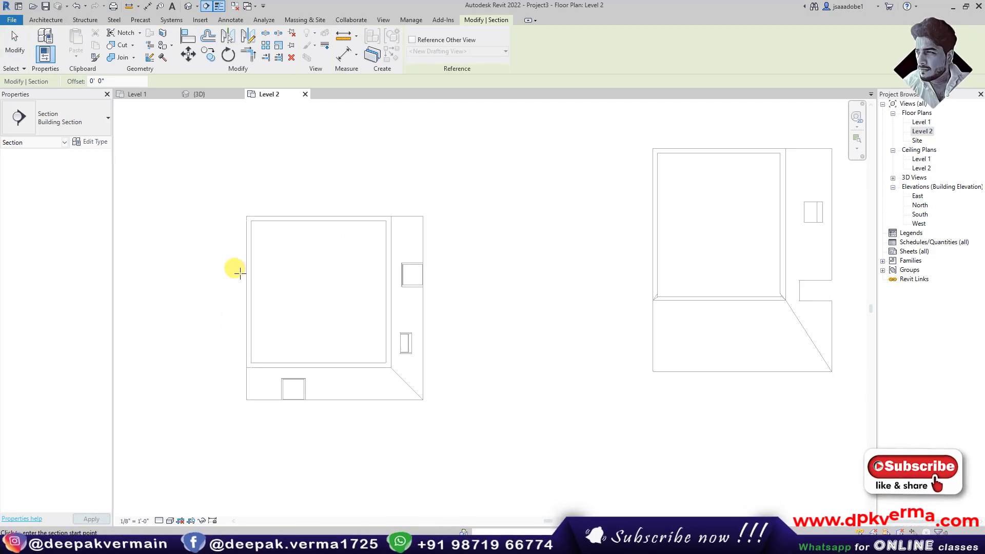
{"action": "left_click", "coordinate": [239, 273]}
{"action": "left_click", "coordinate": [482, 270]}
{"action": "right_click", "coordinate": [454, 220]}
{"action": "left_click", "coordinate": [463, 224]}
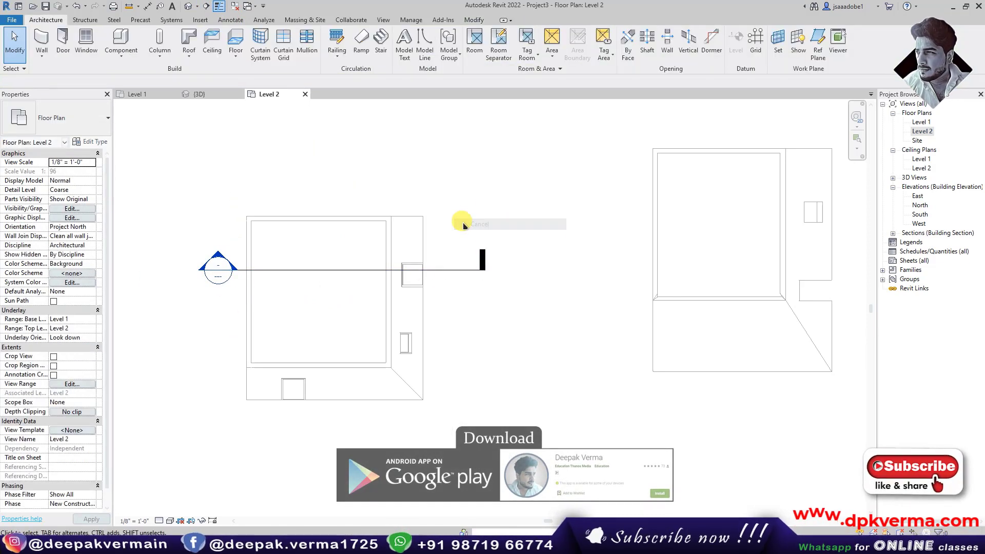
{"action": "right_click", "coordinate": [464, 224]}
Open the Section 1 view from the Project Browser
{"action": "left_click", "coordinate": [480, 230]}
{"action": "left_click", "coordinate": [894, 233]}
{"action": "double_click", "coordinate": [925, 241]}
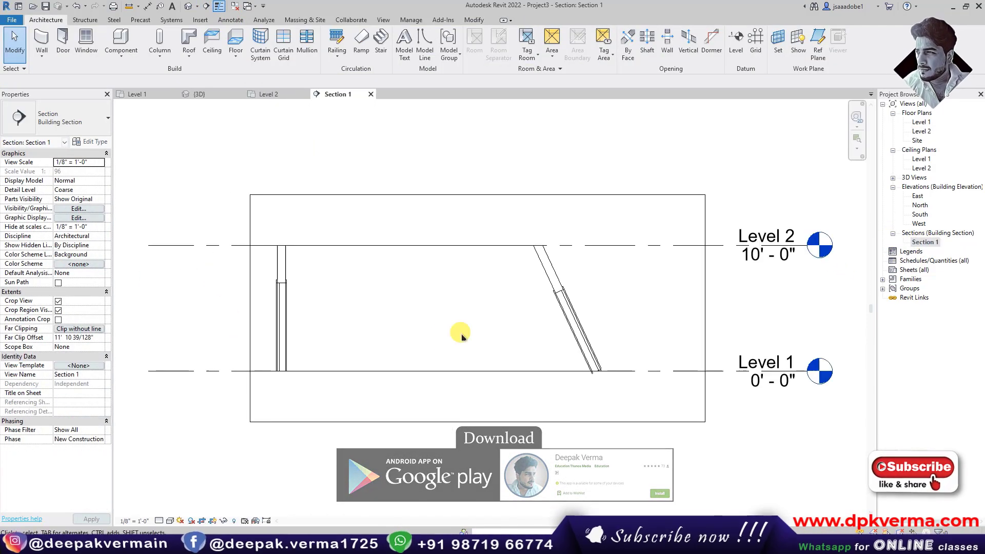
{"action": "scroll", "coordinate": [564, 308], "scroll_direction": "up", "scroll_amount": 3}
{"action": "scroll", "coordinate": [590, 256], "scroll_direction": "down", "scroll_amount": 2}
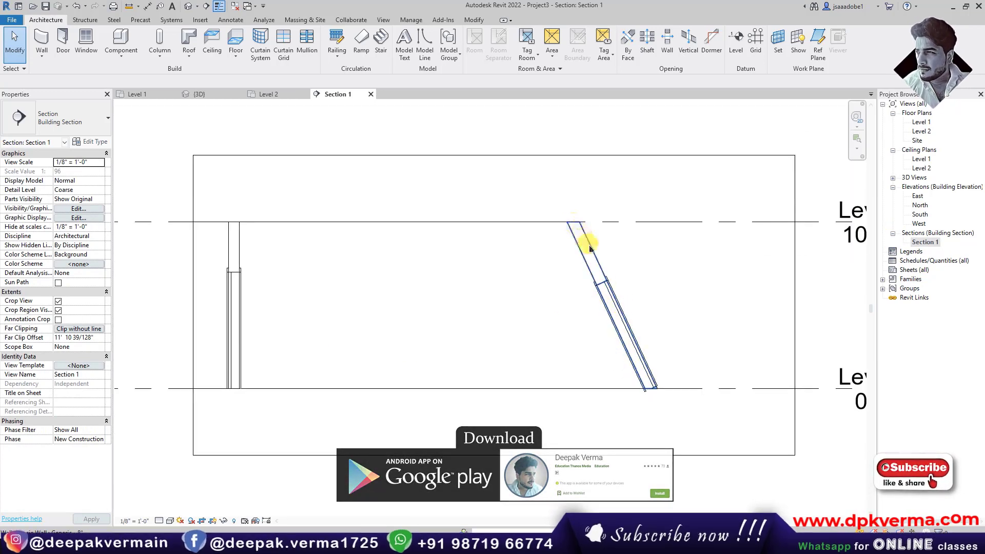
{"action": "scroll", "coordinate": [595, 262], "scroll_direction": "down", "scroll_amount": 1}
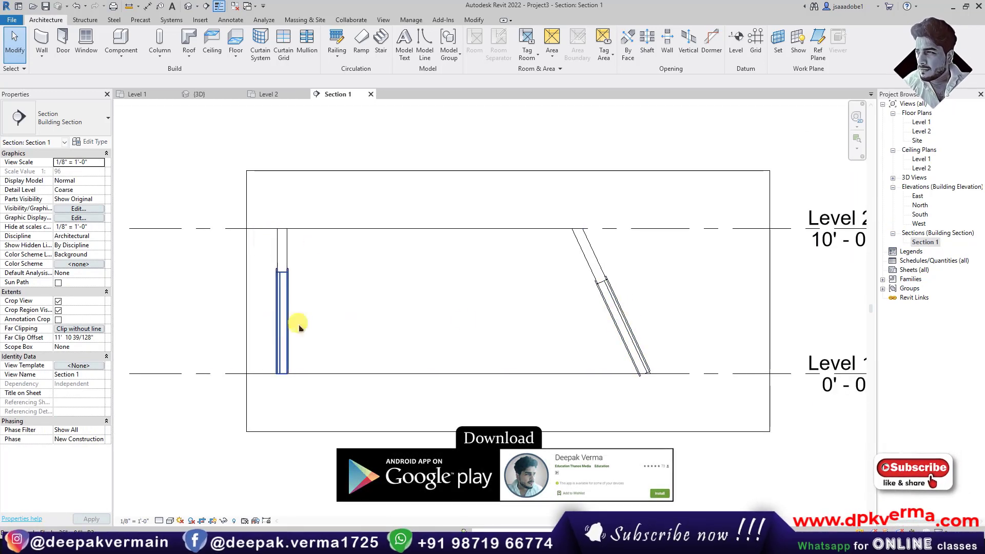
{"action": "scroll", "coordinate": [606, 308], "scroll_direction": "up", "scroll_amount": 1}
{"action": "scroll", "coordinate": [621, 308], "scroll_direction": "down", "scroll_amount": 1}
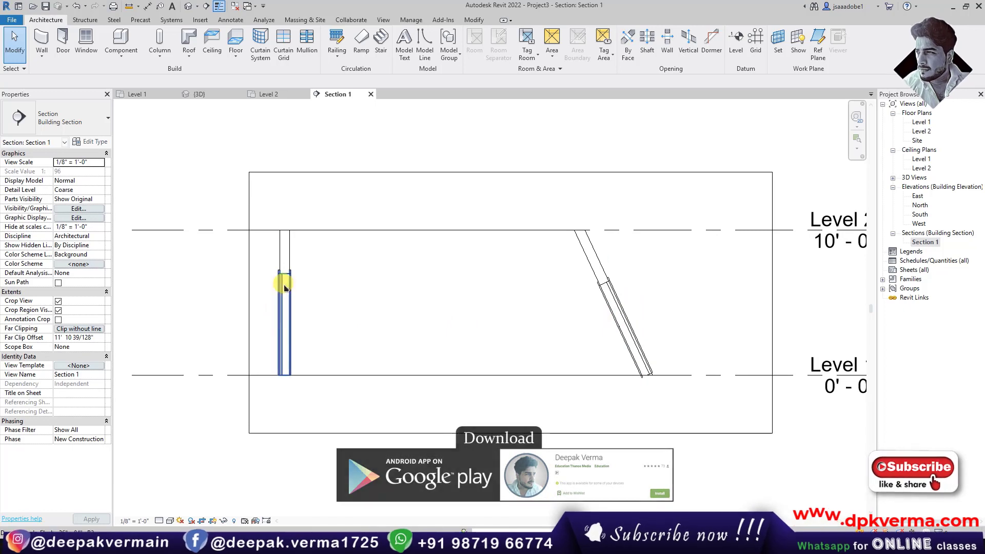
{"action": "left_click", "coordinate": [617, 297]}
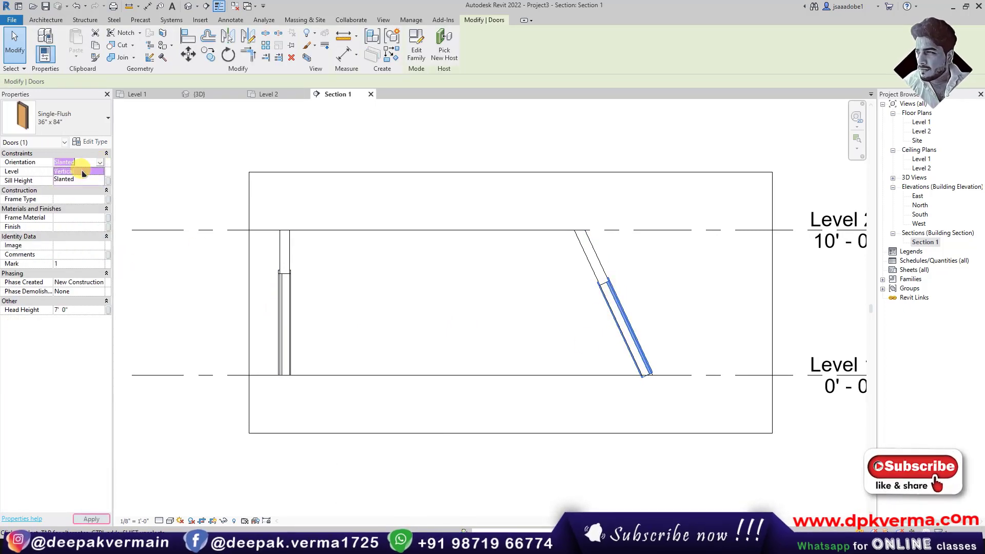
{"action": "left_click", "coordinate": [82, 173]}
{"action": "left_click", "coordinate": [669, 318]}
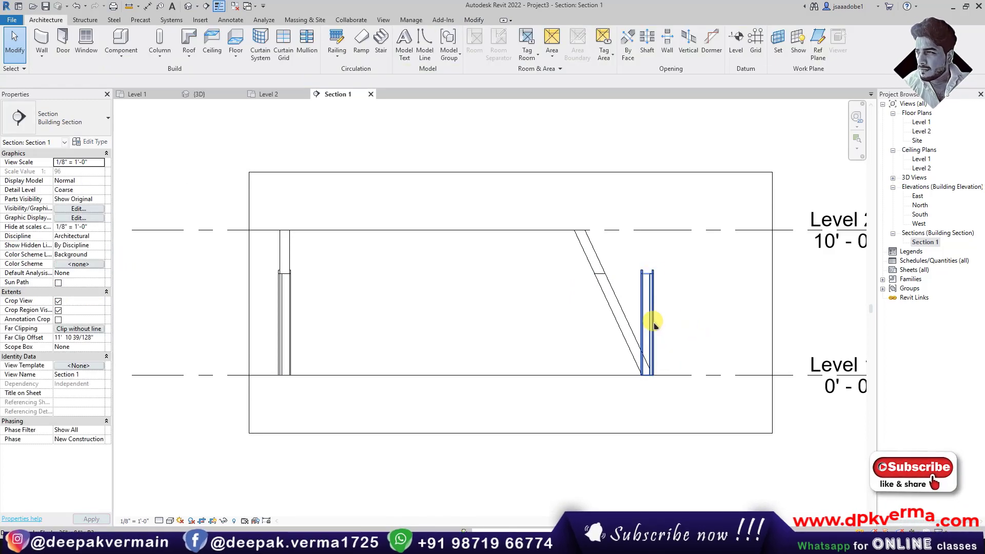
{"action": "left_click", "coordinate": [654, 324]}
{"action": "left_click", "coordinate": [87, 179]}
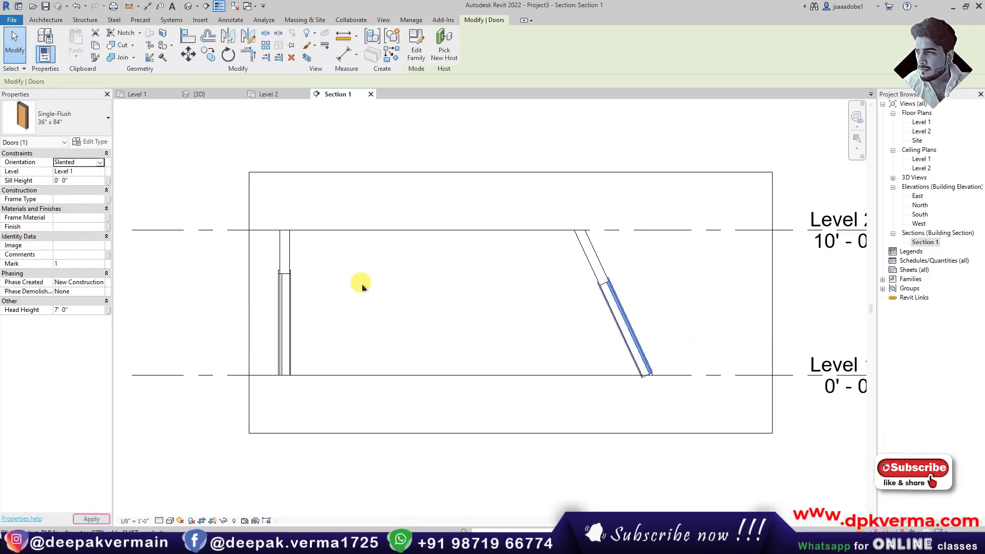
{"action": "left_click", "coordinate": [557, 273]}
{"action": "left_click", "coordinate": [590, 252]}
{"action": "scroll", "coordinate": [589, 249], "scroll_direction": "down", "scroll_amount": 1}
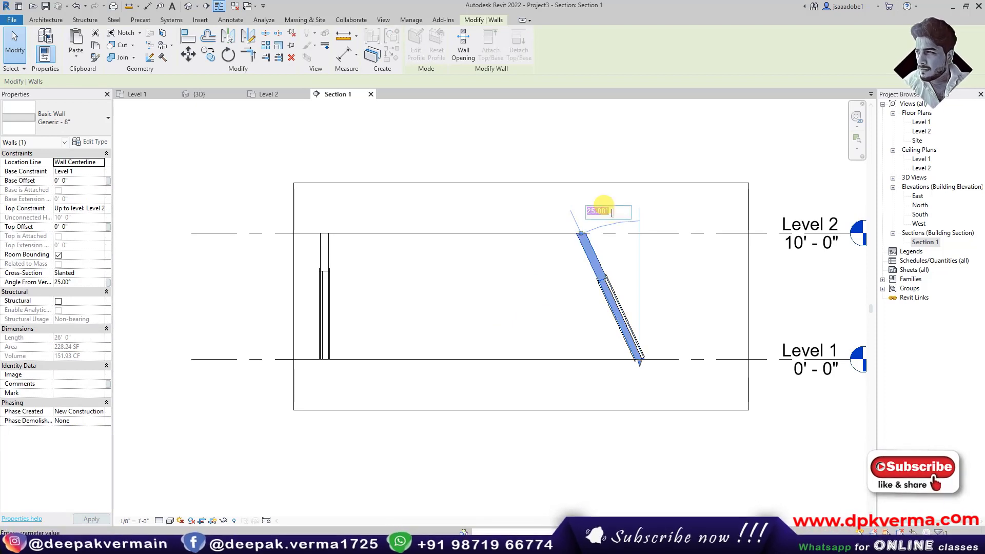
Confirm the slanted wall's 15° angle and return to the default 3D view of both rooms
{"action": "key", "text": "Return"}
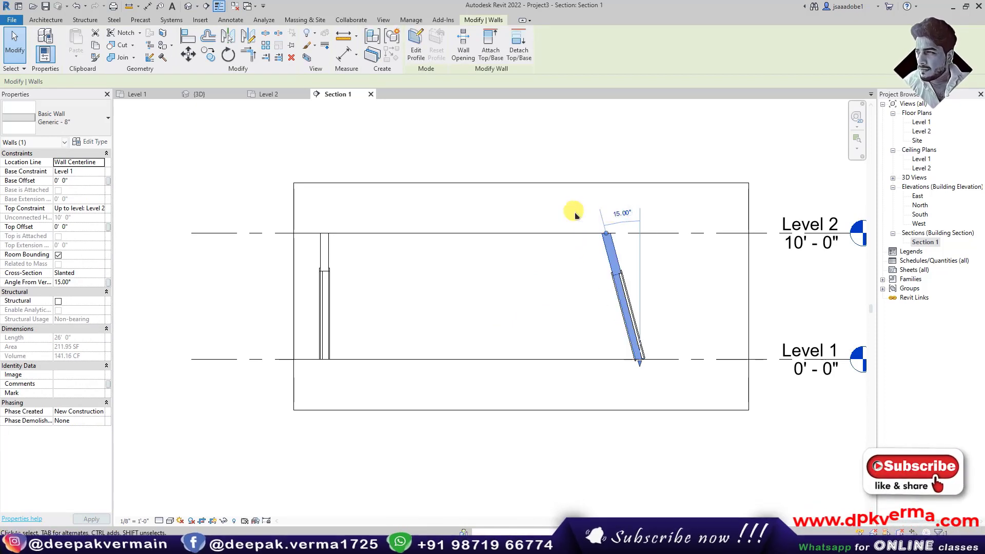
{"action": "left_click", "coordinate": [650, 290]}
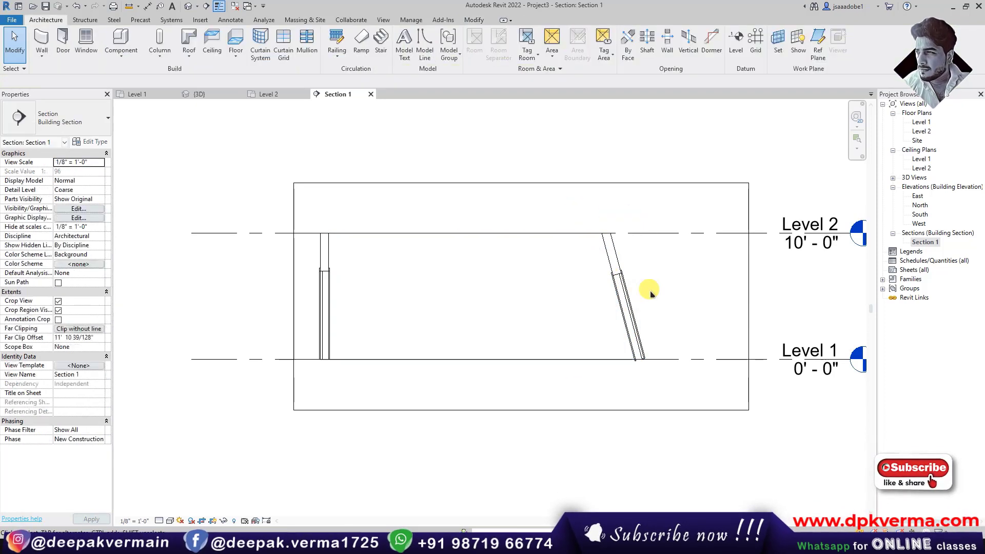
{"action": "left_click", "coordinate": [193, 7]}
{"action": "scroll", "coordinate": [472, 341], "scroll_direction": "down", "scroll_amount": 3}
{"action": "mouse_move", "coordinate": [473, 340]}
{"action": "middle_mouse_down", "text": "shift"}
{"action": "mouse_move", "coordinate": [440, 341]}
{"action": "mouse_move", "coordinate": [465, 365]}
{"action": "mouse_move", "coordinate": [429, 294]}
{"action": "middle_mouse_up", "text": "shift"}
{"action": "scroll", "coordinate": [464, 366], "scroll_direction": "down", "scroll_amount": 1}
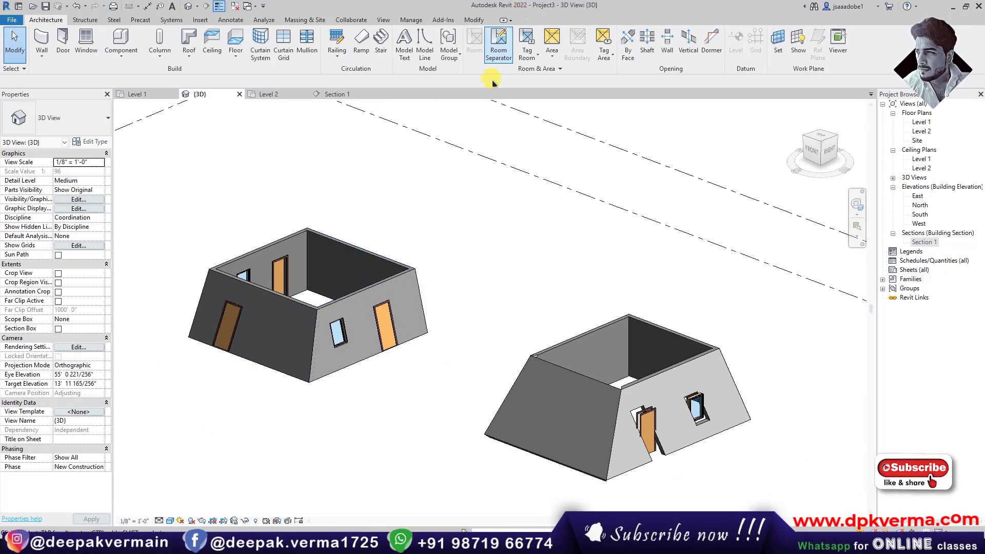
{"action": "scroll", "coordinate": [297, 241], "scroll_direction": "down", "scroll_amount": 2}
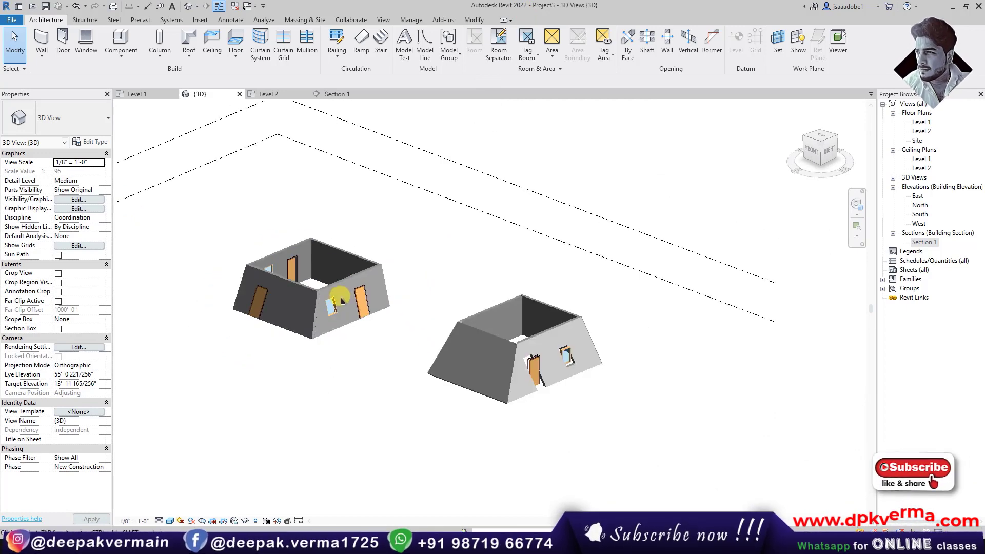
{"action": "mouse_move", "coordinate": [589, 363]}
{"action": "middle_mouse_down", "text": "shift"}
{"action": "mouse_move", "coordinate": [638, 346]}
{"action": "mouse_move", "coordinate": [613, 358]}
{"action": "mouse_move", "coordinate": [550, 341]}
{"action": "mouse_move", "coordinate": [407, 282]}
{"action": "mouse_move", "coordinate": [322, 290]}
{"action": "mouse_move", "coordinate": [337, 293]}
{"action": "middle_mouse_up", "text": "shift"}
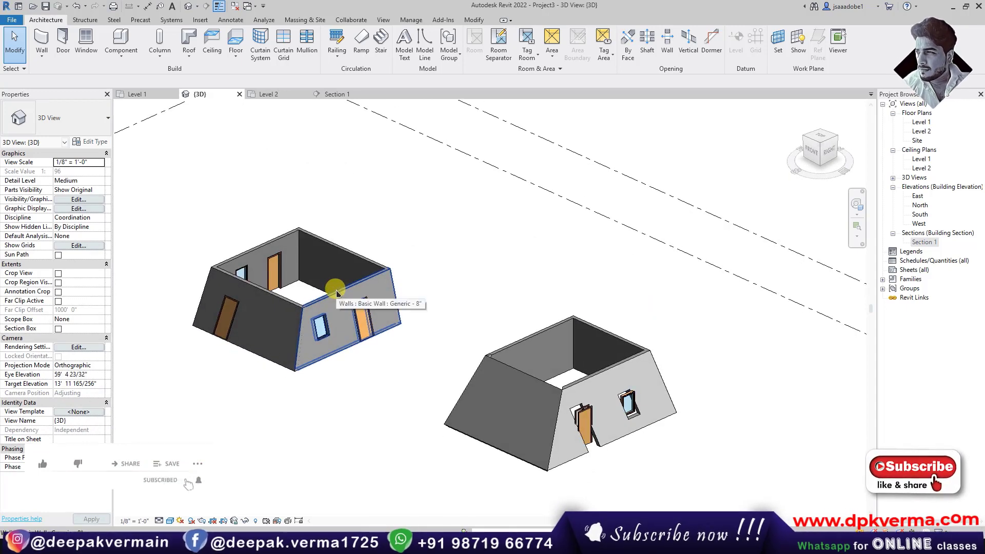